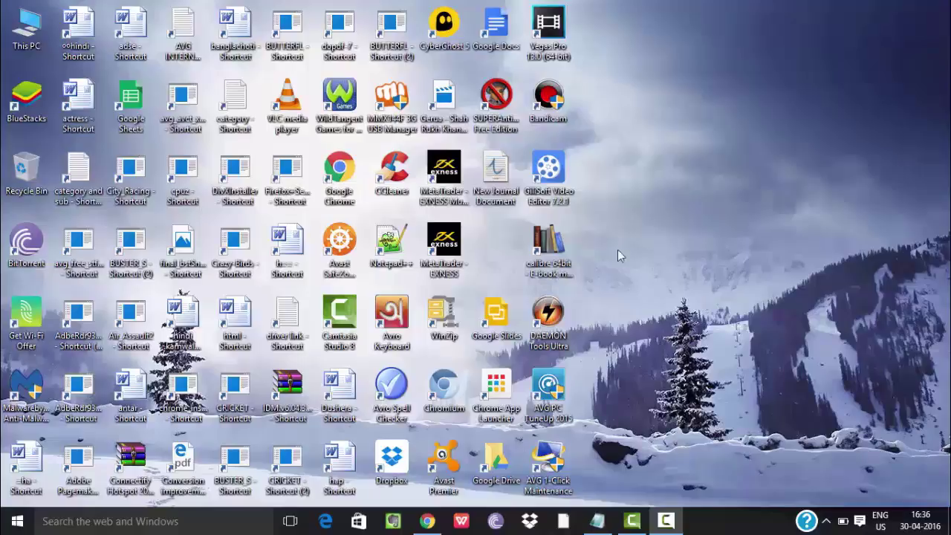
- Open This PC in a maximized window and go to the Windows folder on the C: drive
double_click(26, 35)
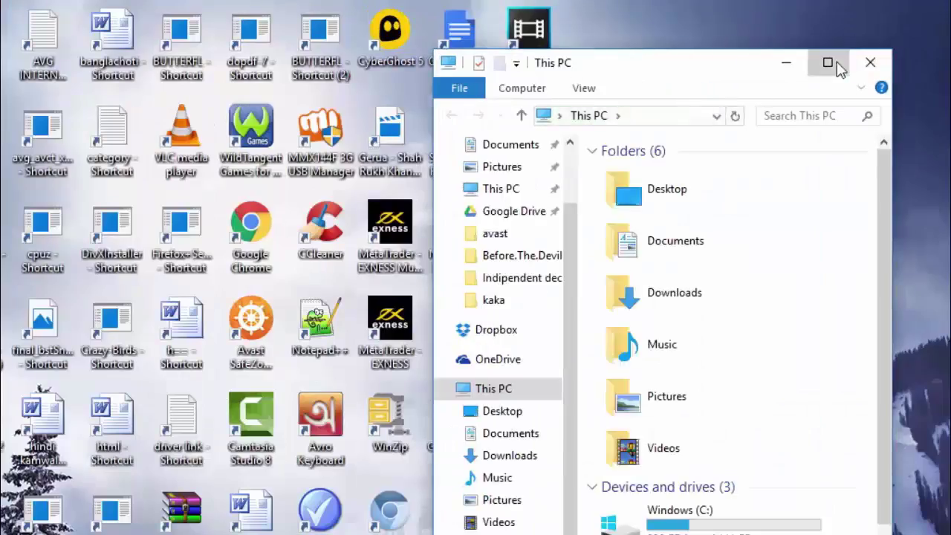
click(827, 63)
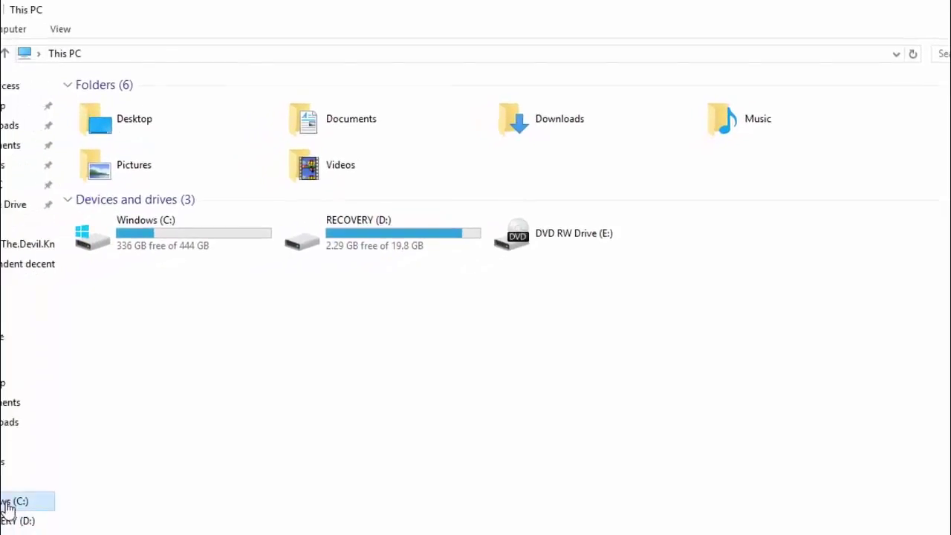
click(7, 504)
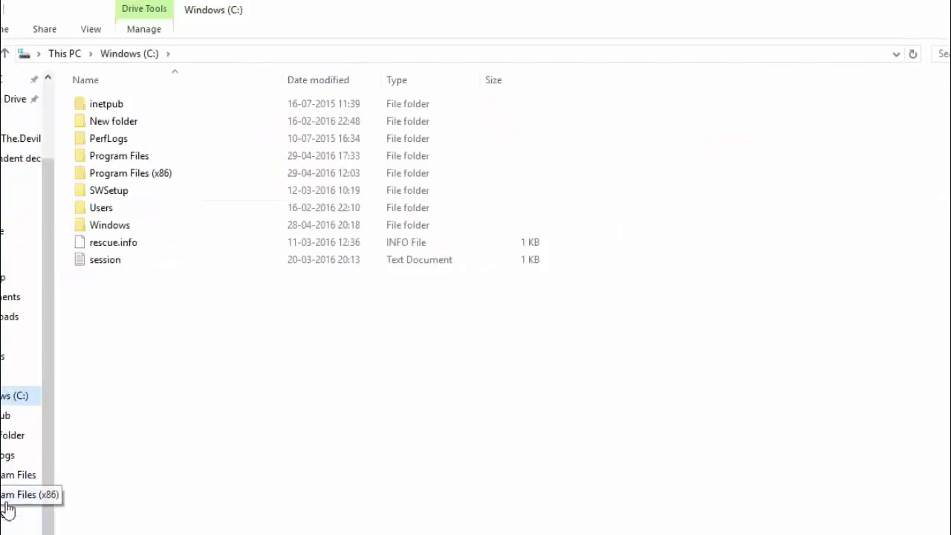
double_click(149, 227)
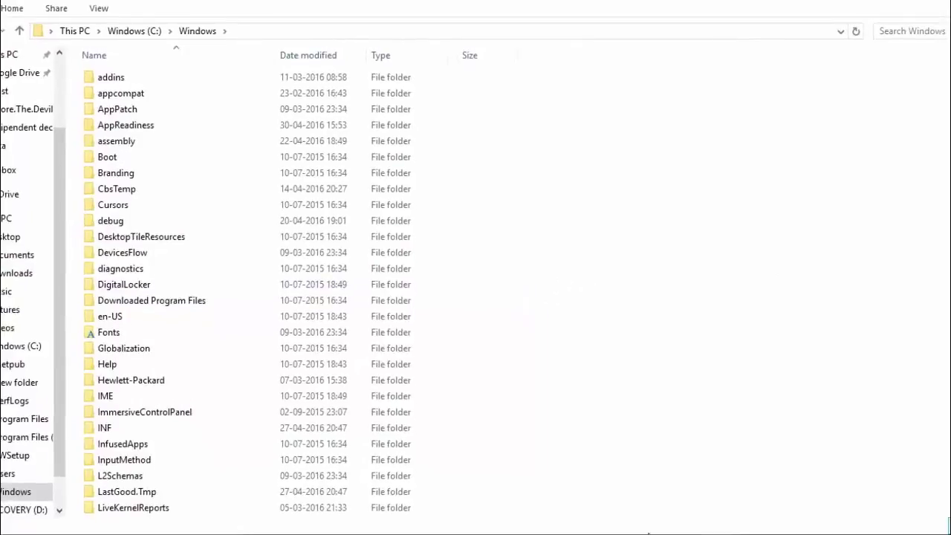
- Go to the System32\drivers\etc folder inside the Windows folder
mouse_move(601, 501)
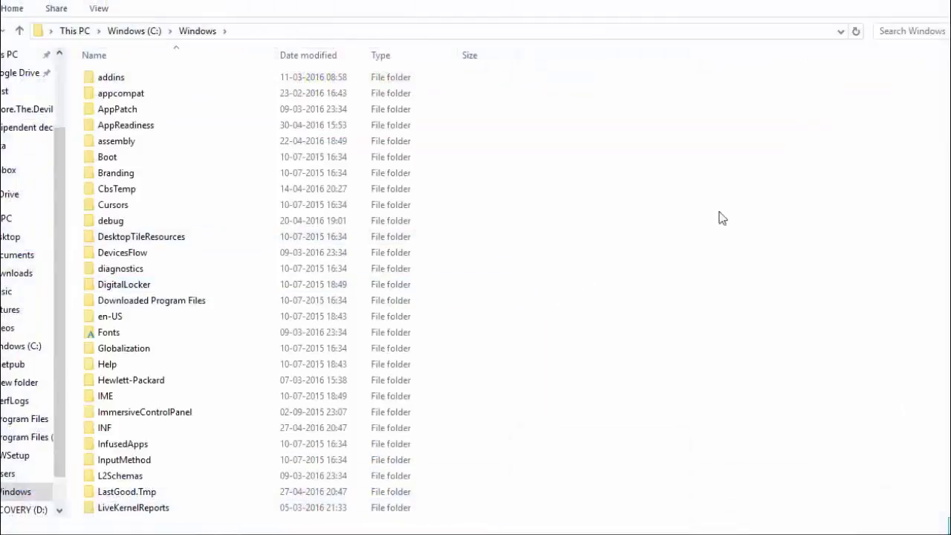
scroll(475, 290, down, 8)
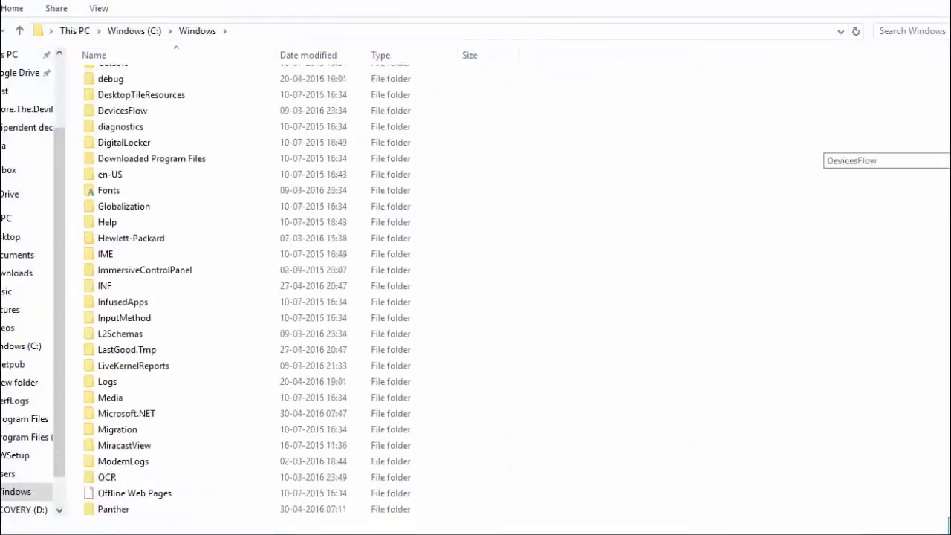
scroll(476, 289, down, 10)
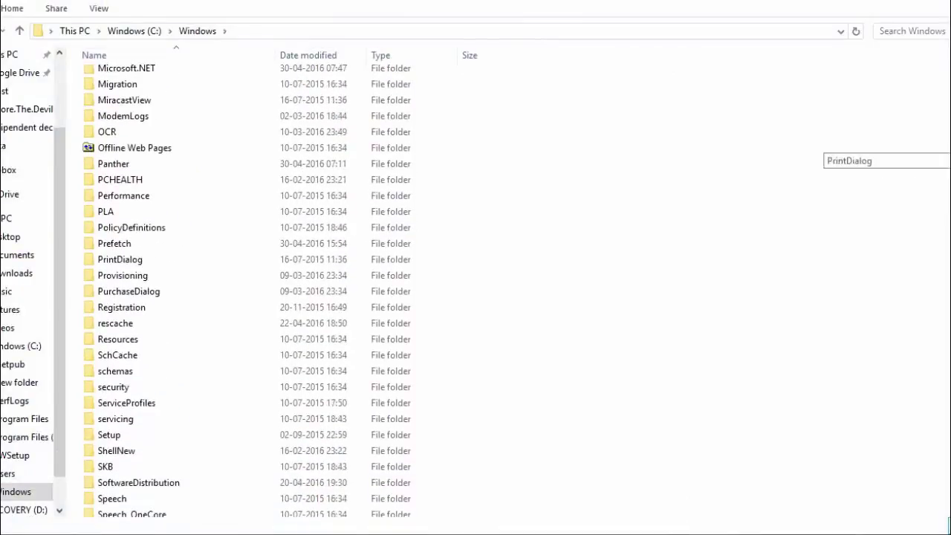
scroll(476, 290, down, 3)
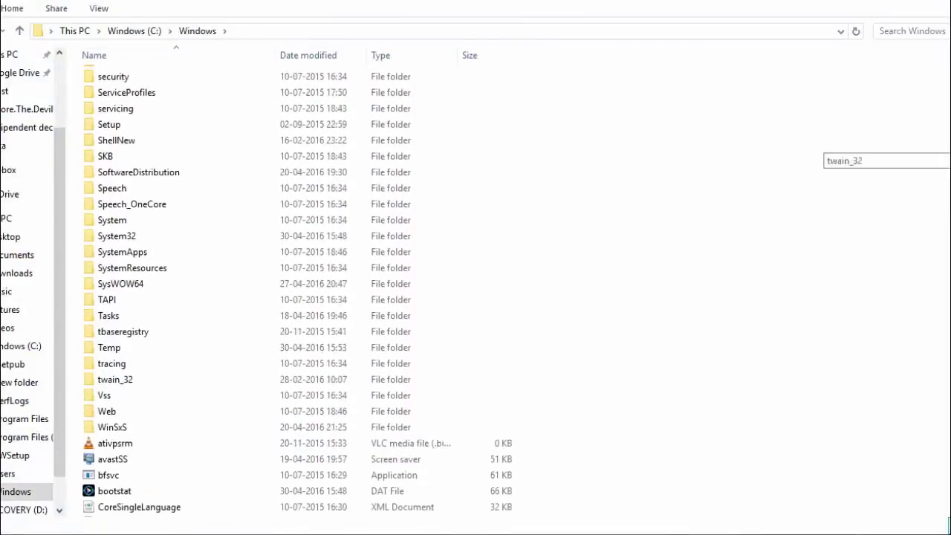
scroll(475, 290, down, 3)
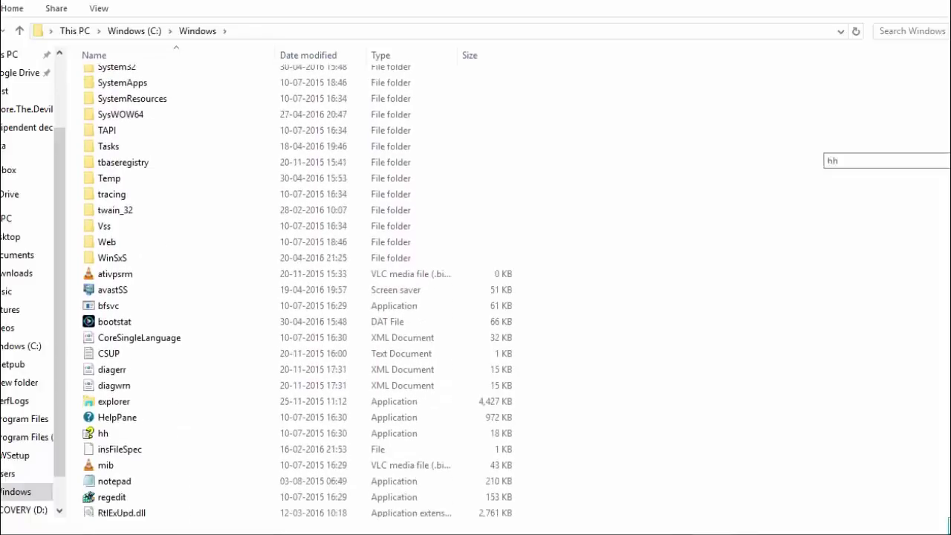
scroll(475, 290, down, 2)
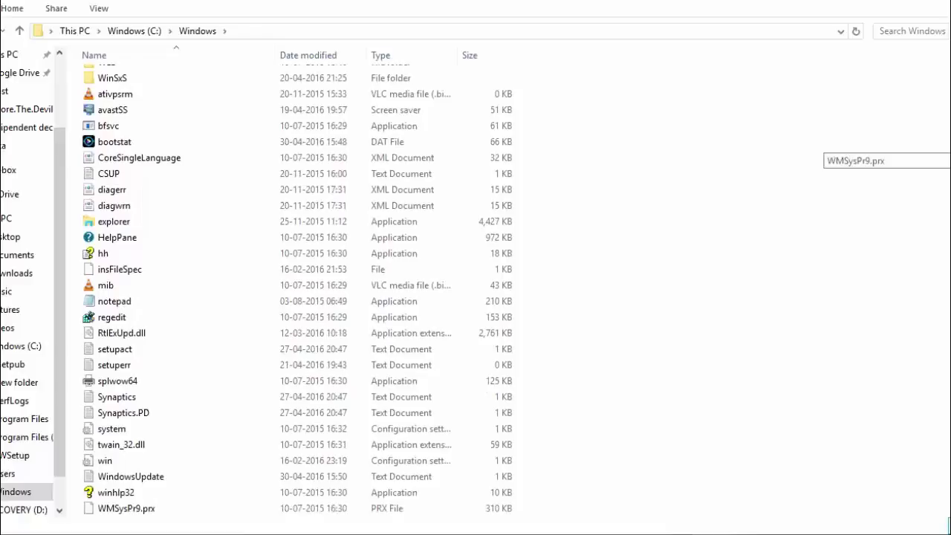
scroll(475, 290, down, 1)
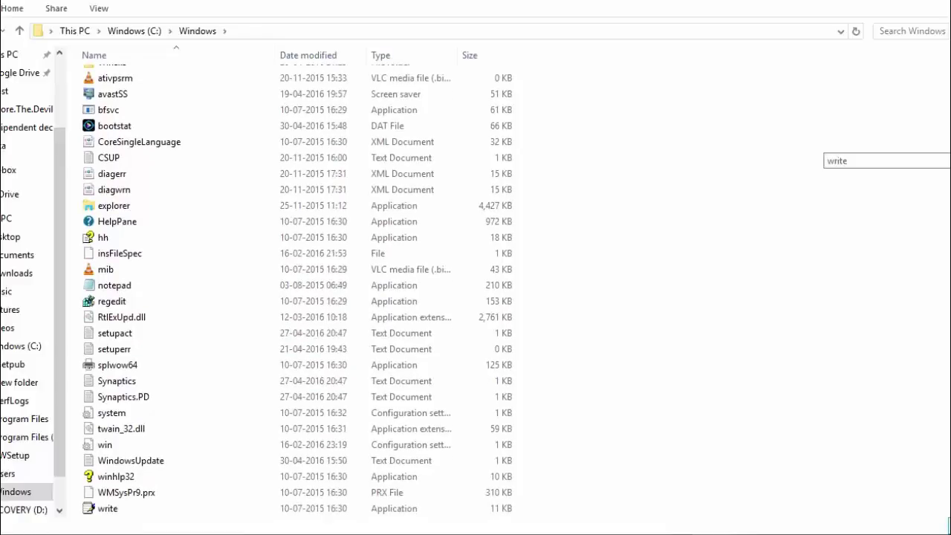
scroll(475, 290, up, 6)
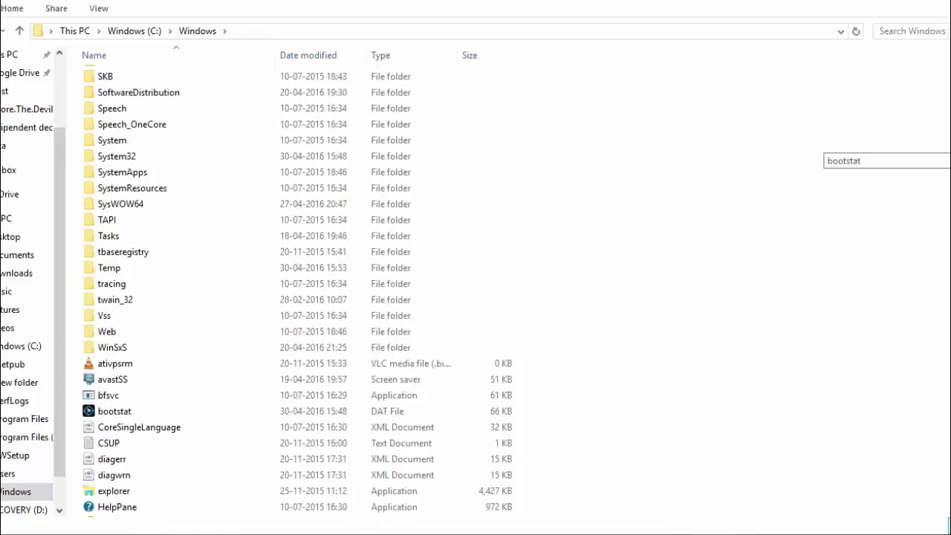
scroll(206, 236, up, 1)
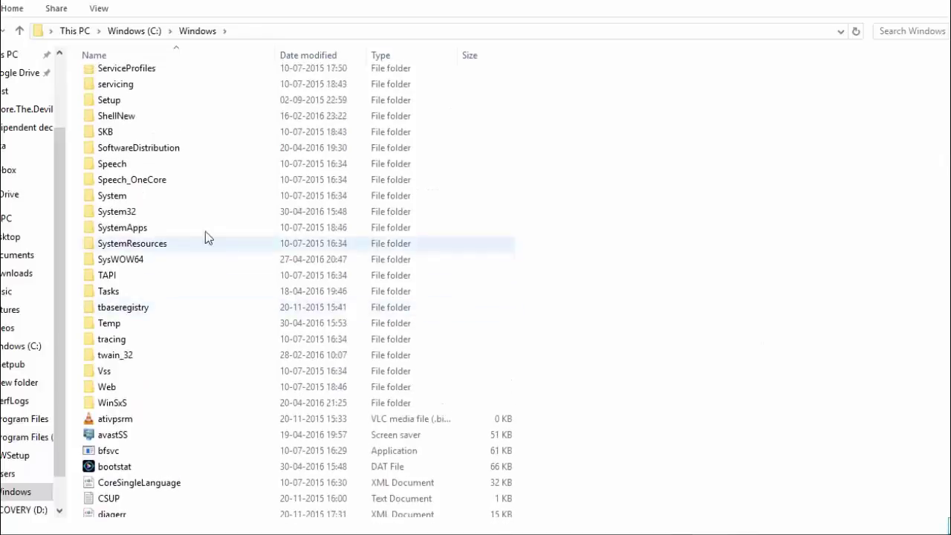
double_click(191, 212)
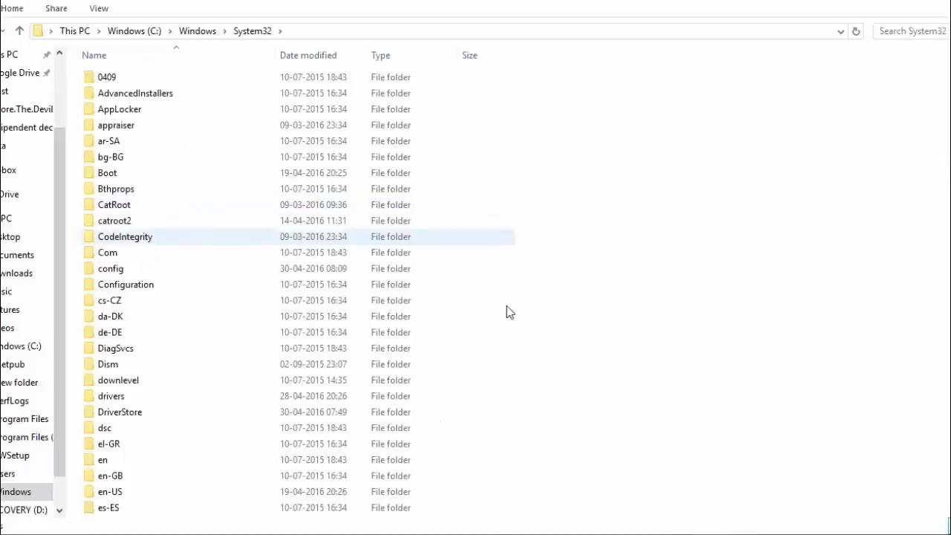
double_click(119, 399)
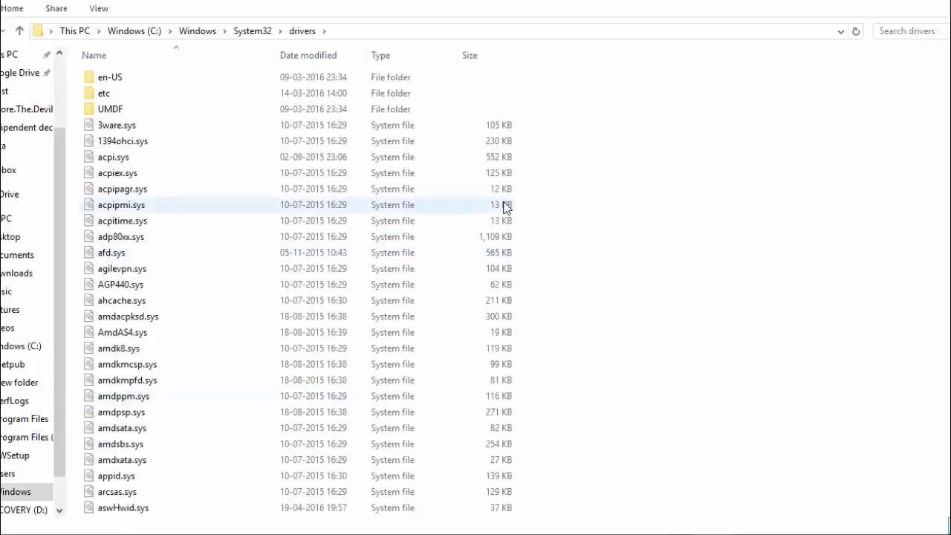
double_click(115, 94)
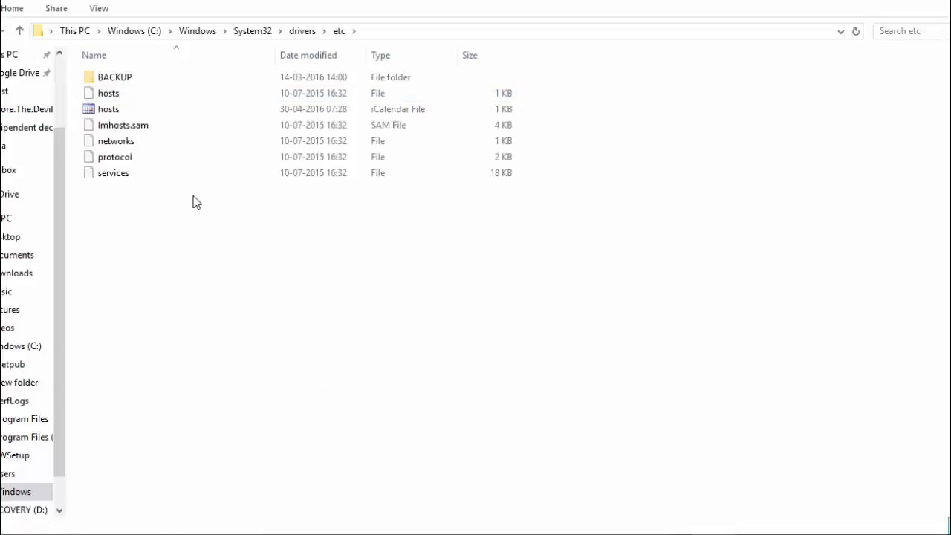
click(126, 95)
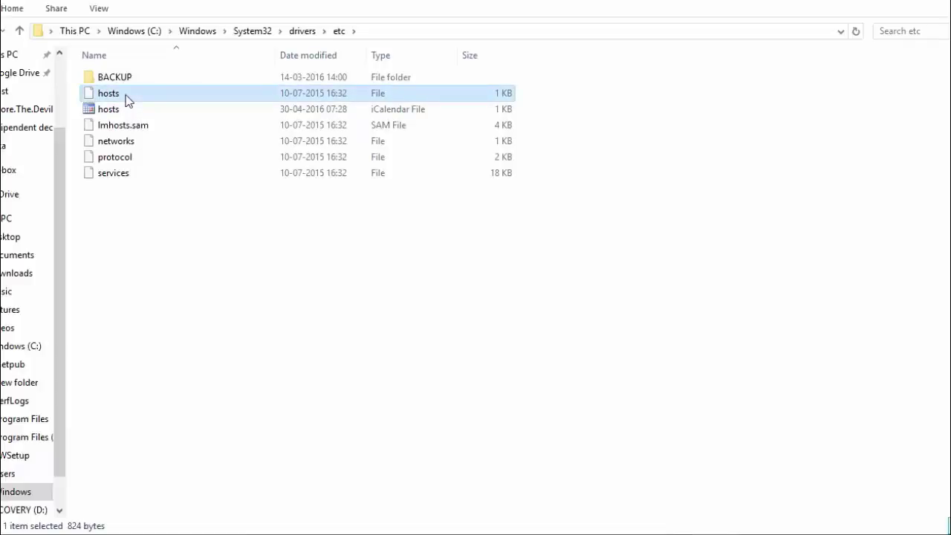
right_click(126, 100)
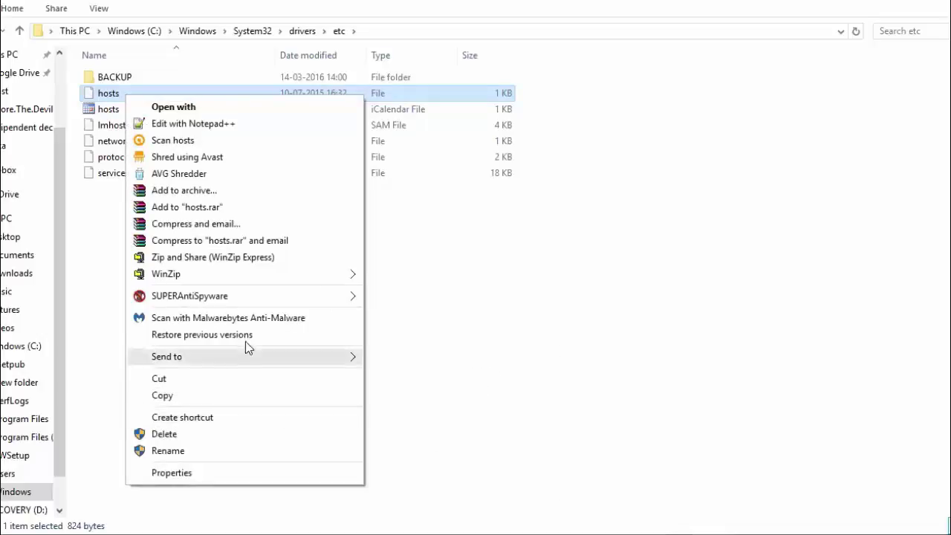
click(251, 108)
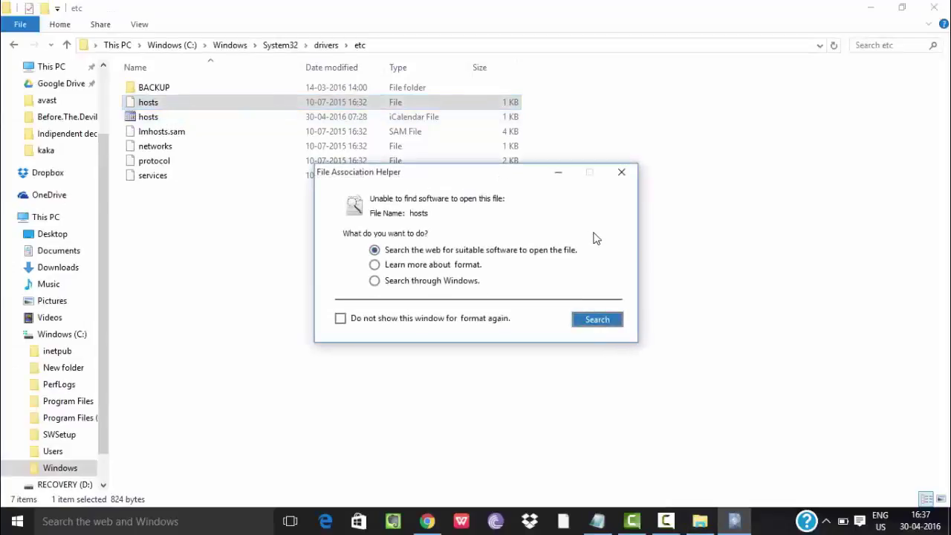
click(622, 172)
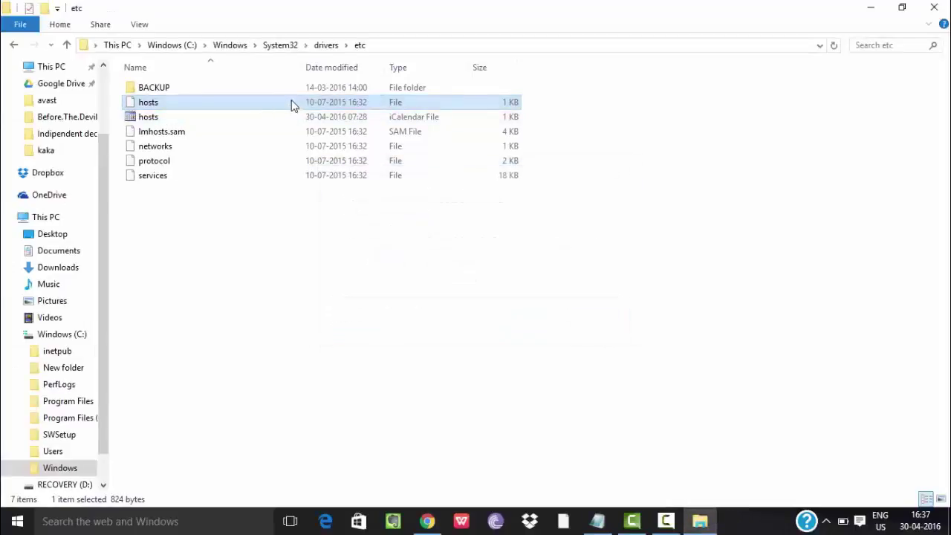
- Open the extensionless hosts file in Notepad++ and start a new line after the last localhost entry
right_click(292, 104)
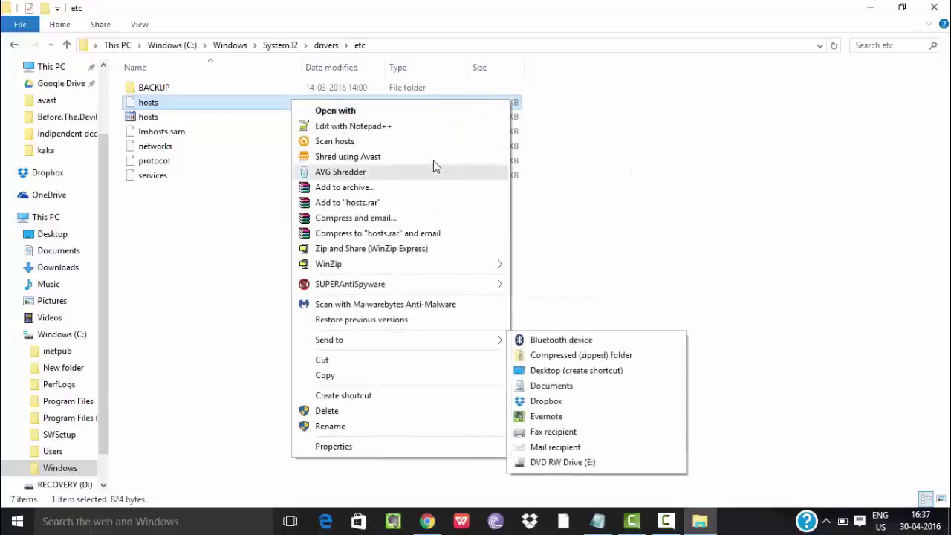
click(426, 126)
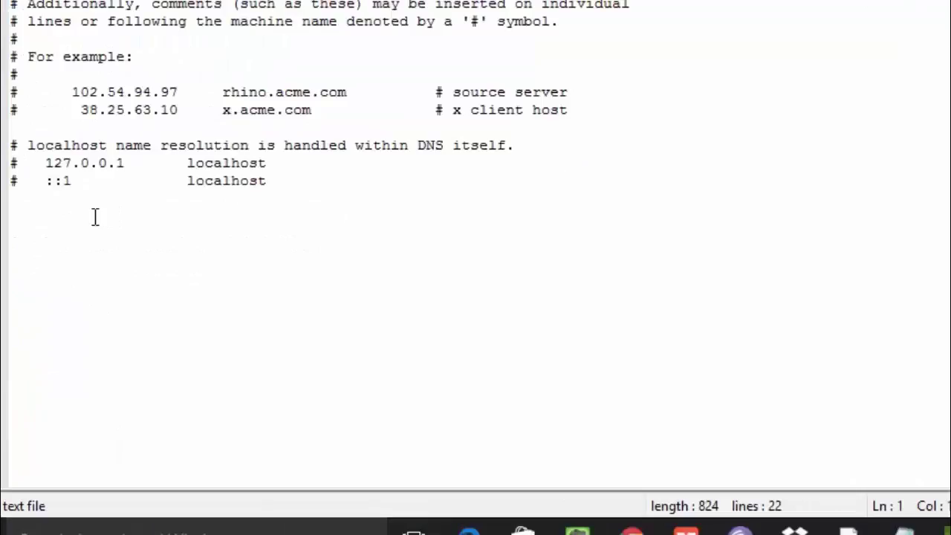
click(294, 188)
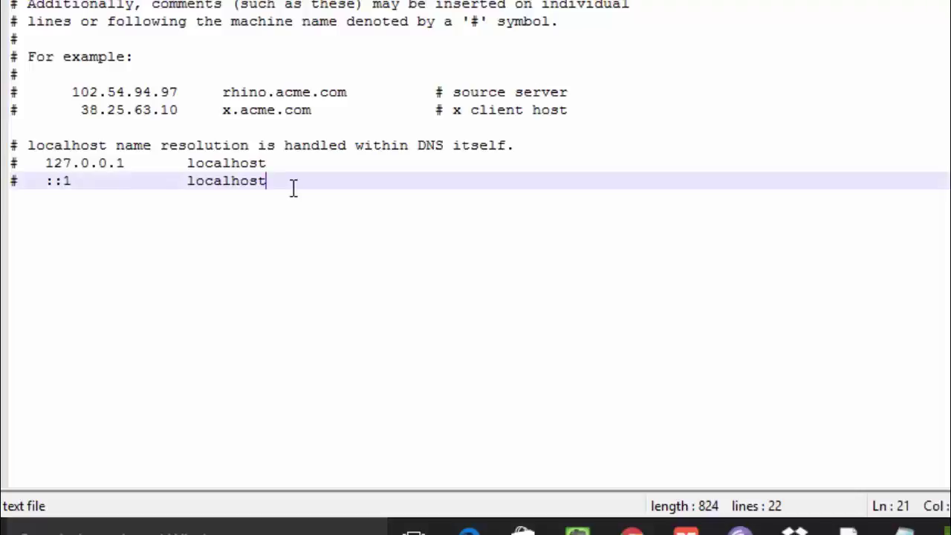
key(Return)
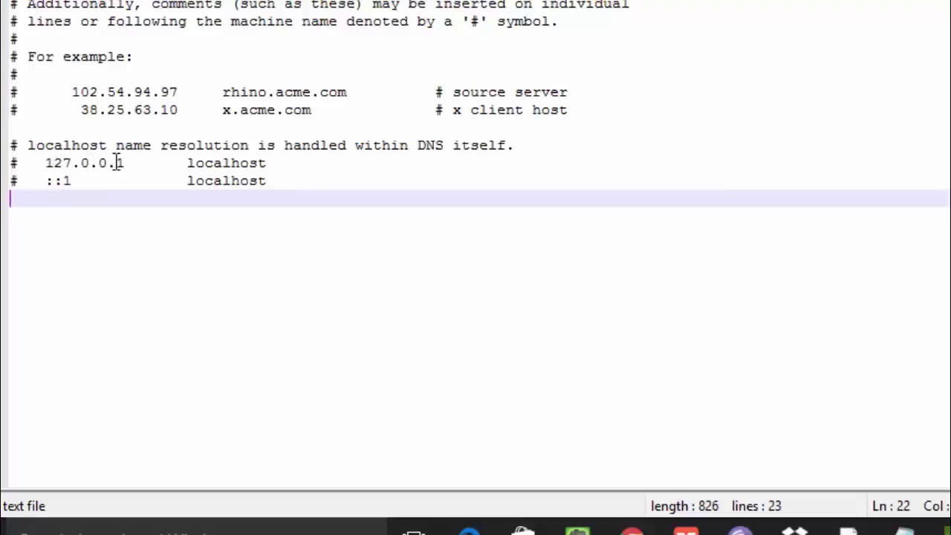
text(12)
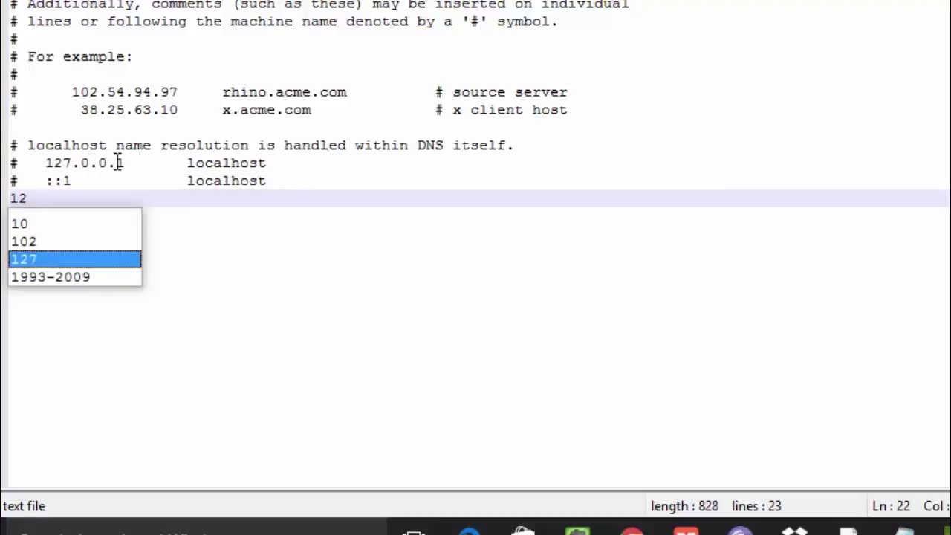
text(7.0)
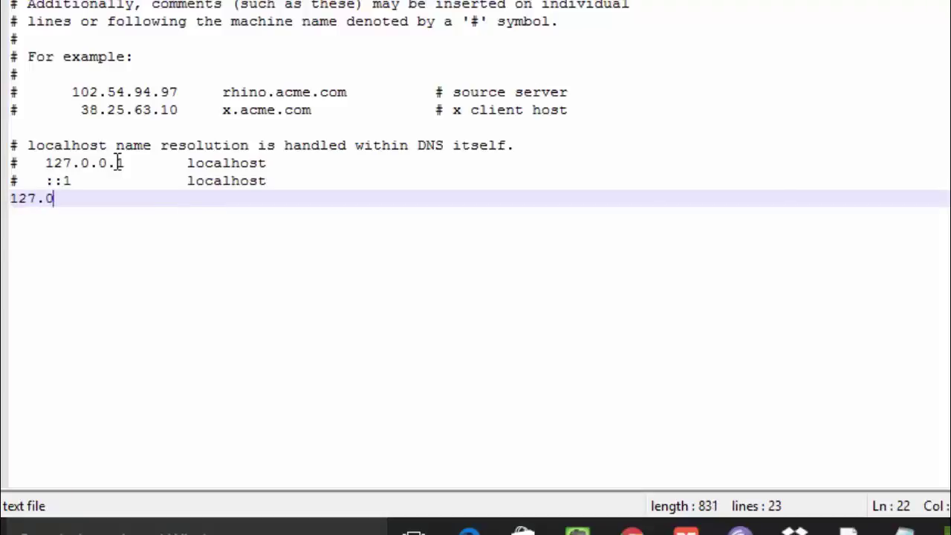
text(.o)
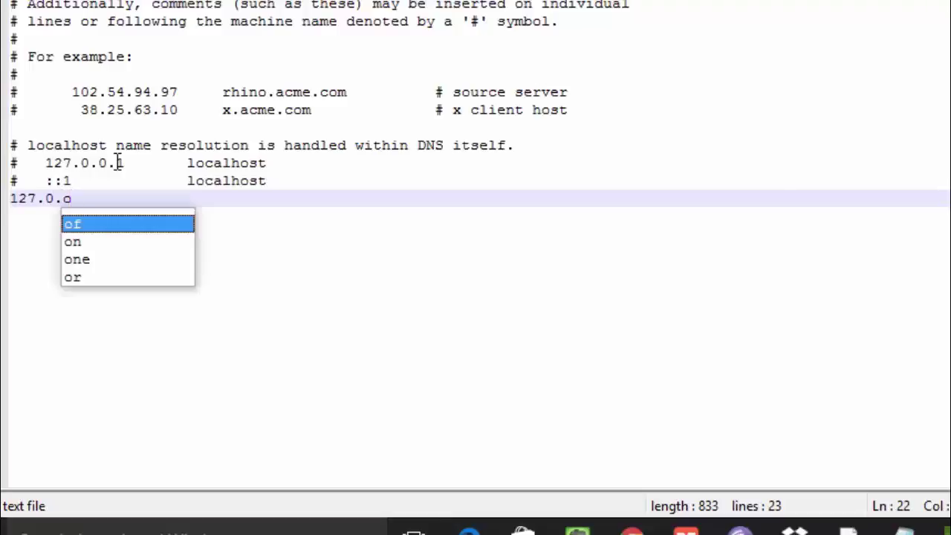
key(BackSpace)
text(0)
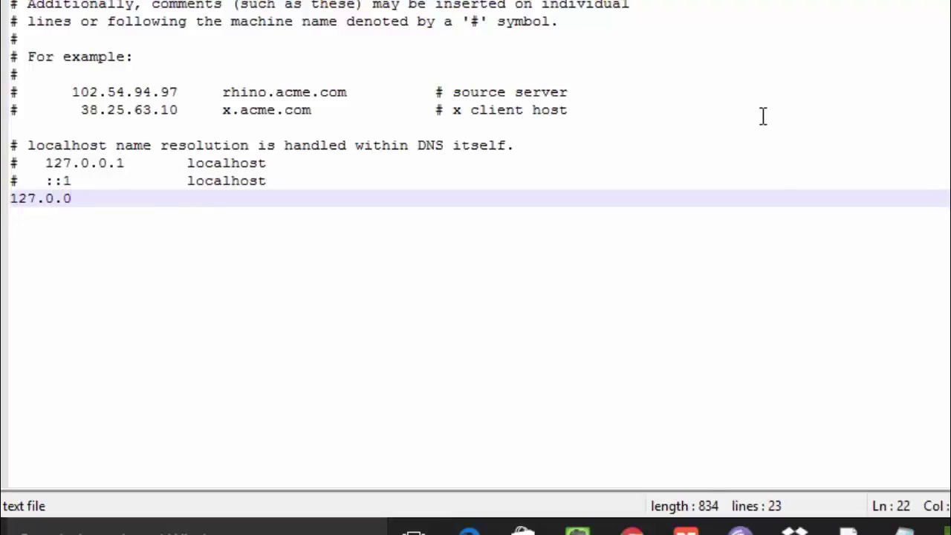
text( 1)
key(BackSpace)
key(BackSpace)
key(BackSpace)
text(www)
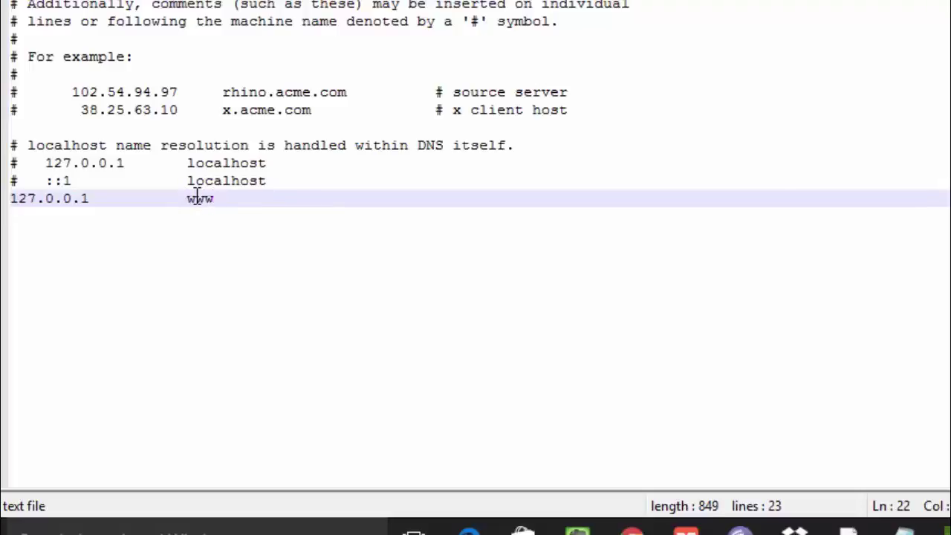
text(.facebook.com)
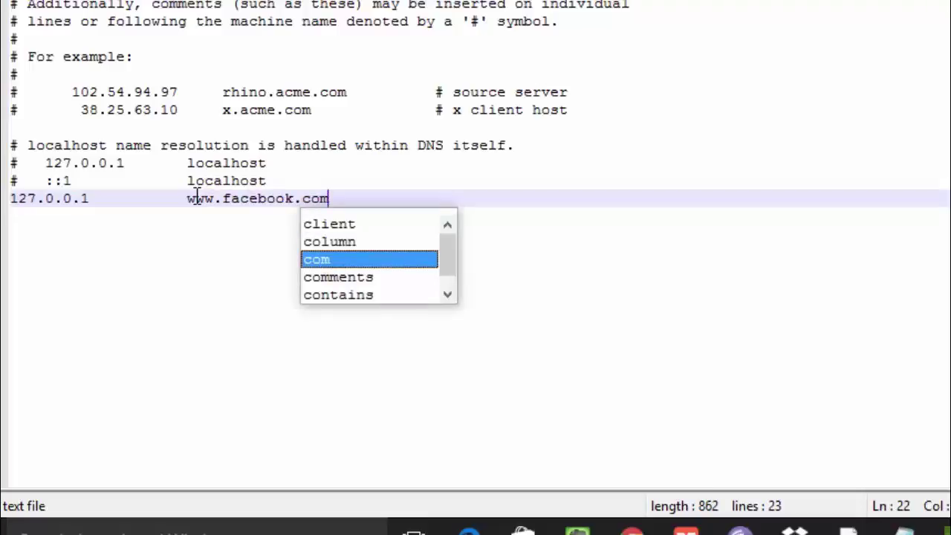
key(Escape)
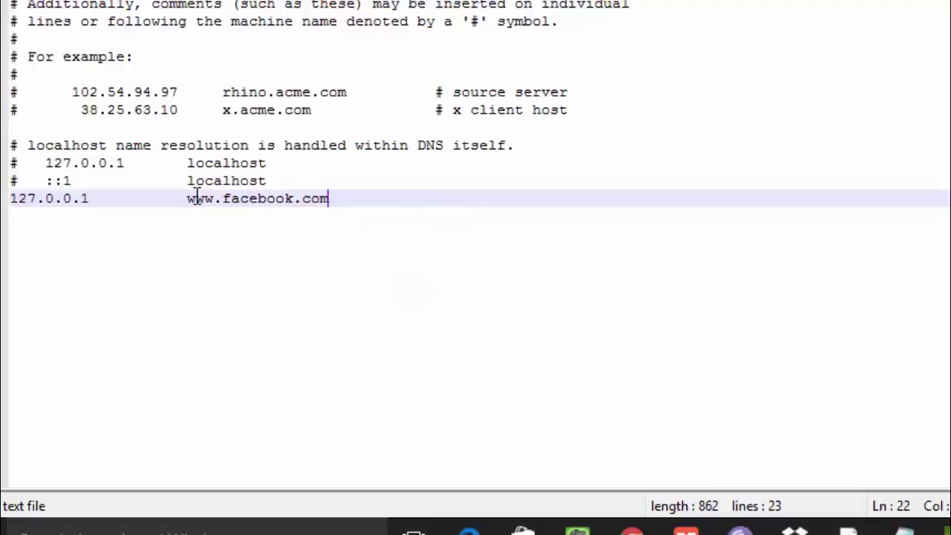
key(BackSpace)
text(m)
key(Return)
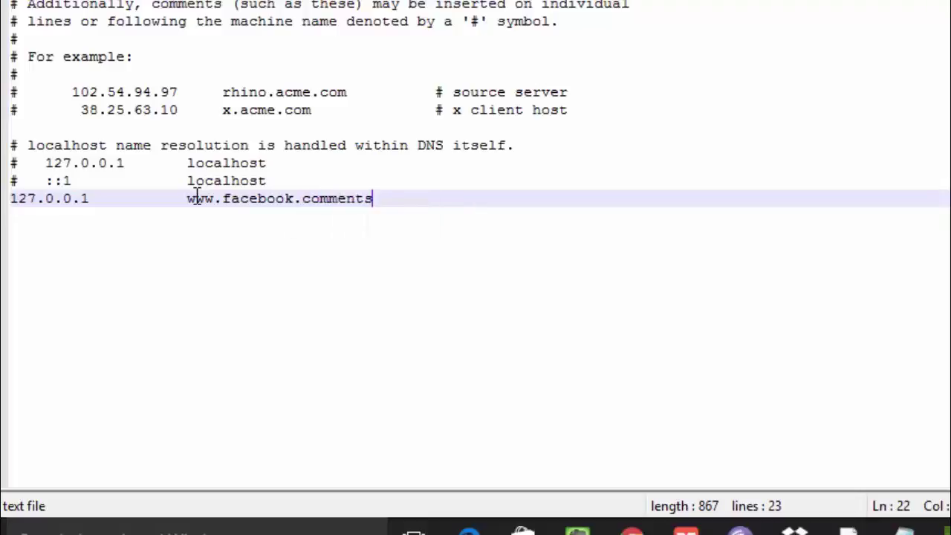
key(BackSpace)
key(BackSpace)
key(BackSpace)
key(BackSpace)
key(BackSpace)
click(30, 220)
text(127)
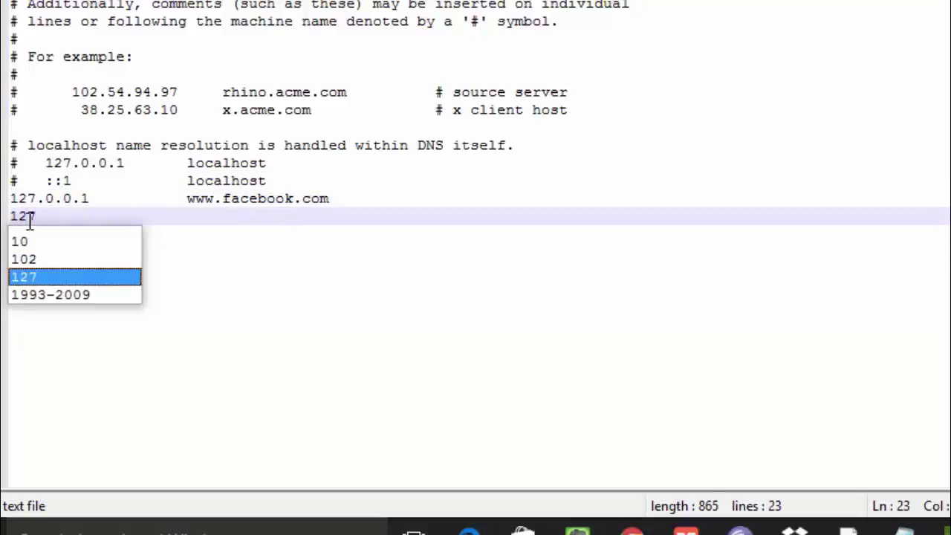
text(.0.0.1 )
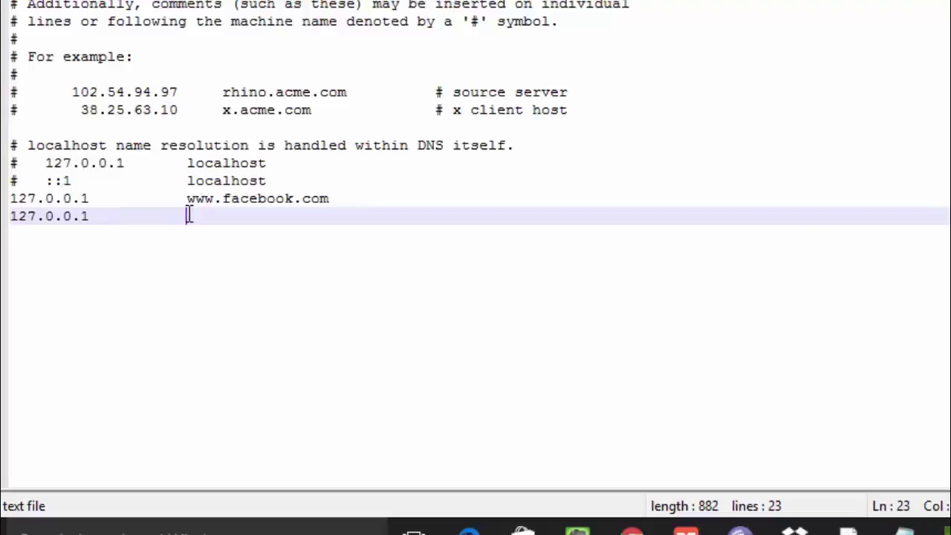
text(           facebook.cp)
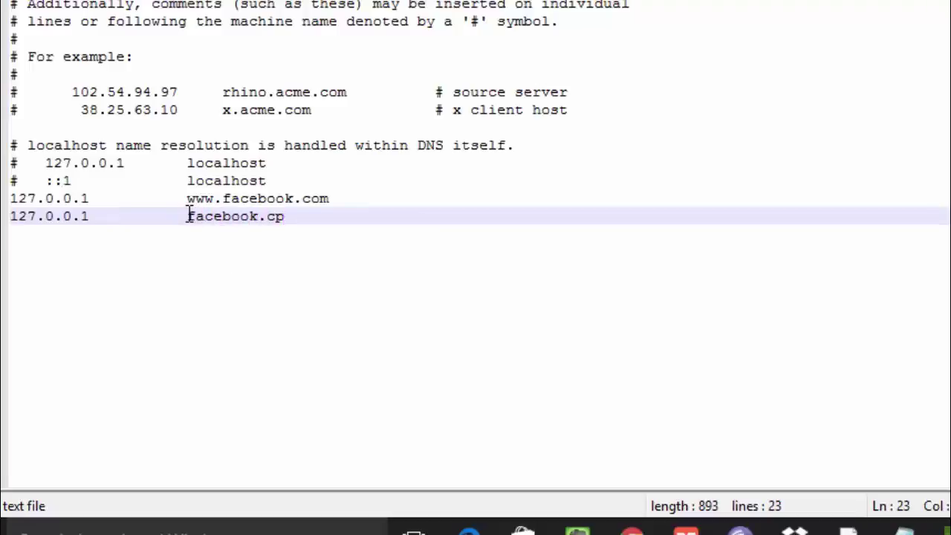
key(BackSpace)
text(om)
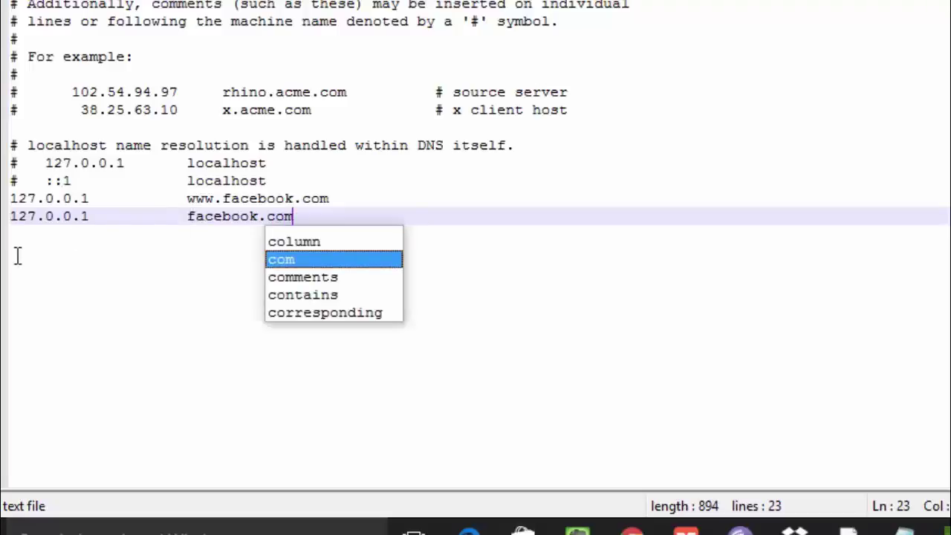
key(Escape)
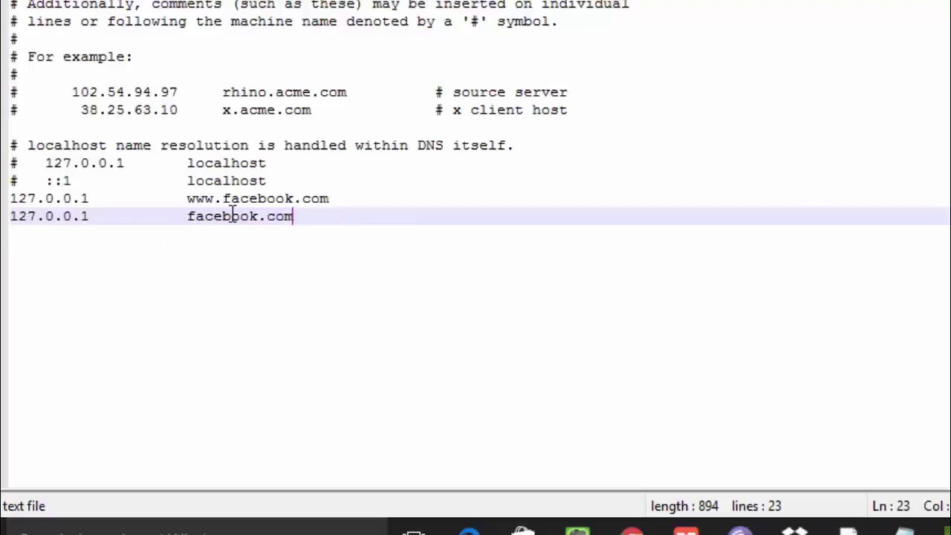
- Add a third hosts entry mapping 127.0.0.1 to fb.com on a new line, aligned with the domains above
key(Return)
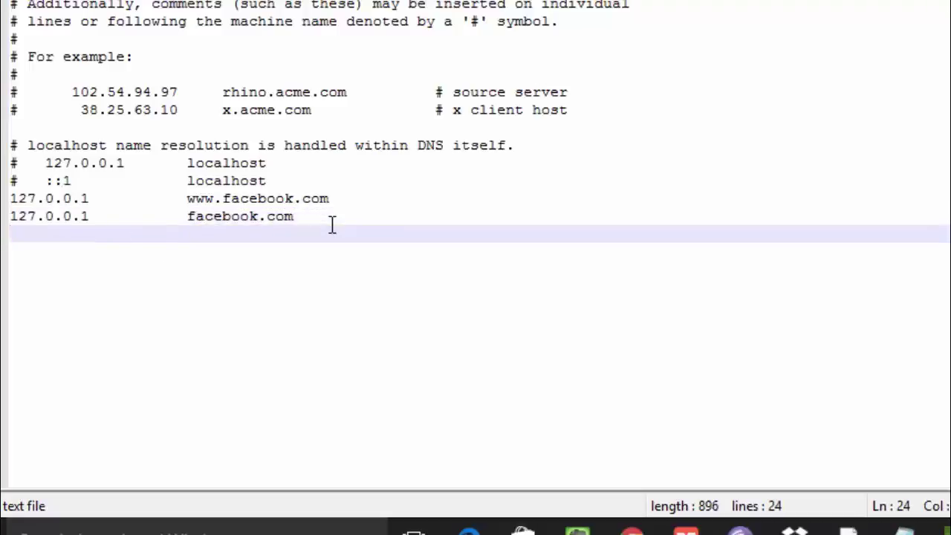
text(12)
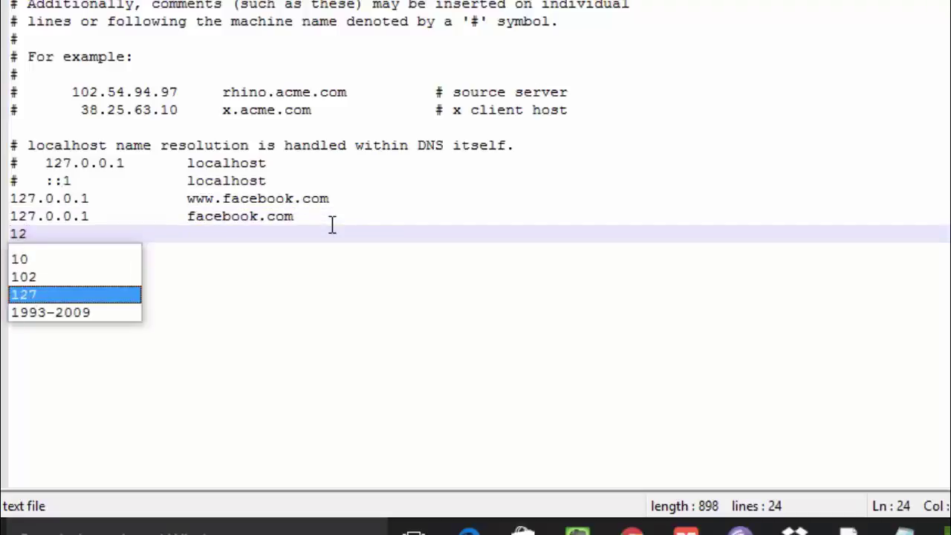
text(7.)
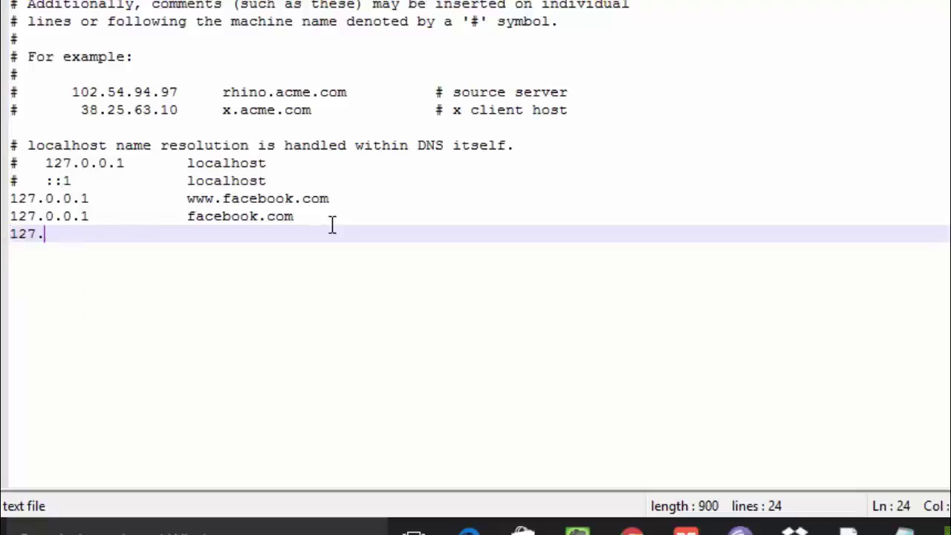
text(0.0.1)
key(BackSpace)
text(fb)
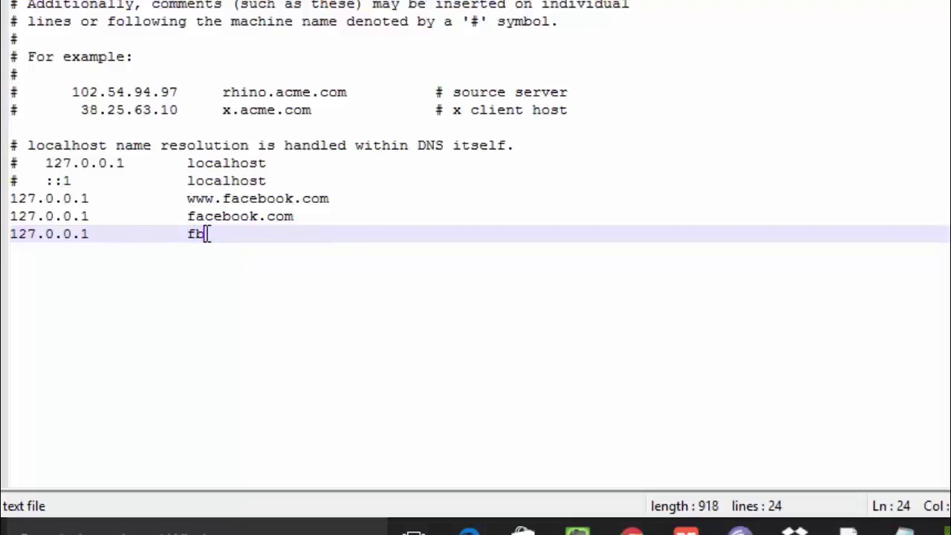
text(.com)
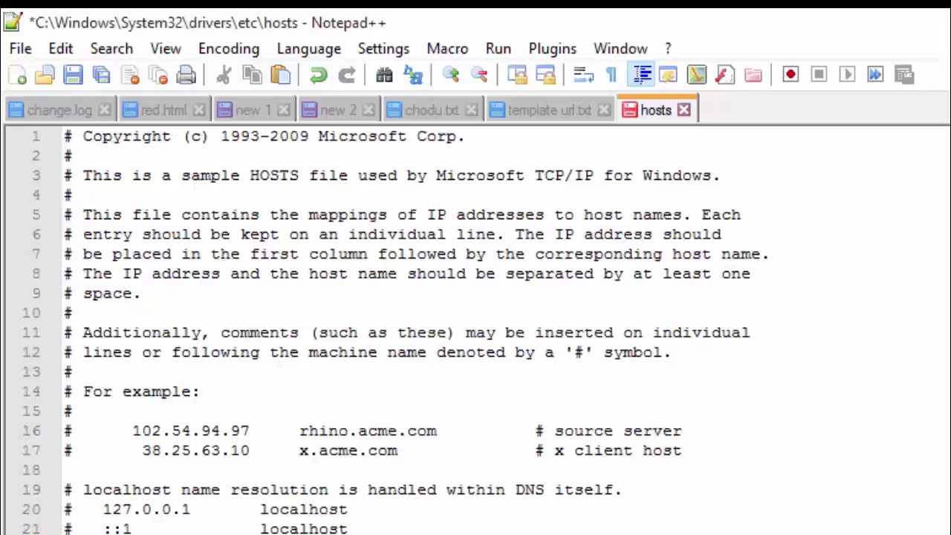
- Try to save the edited hosts file in place, and decline the offer to relaunch the editor in administrator mode
click(10, 56)
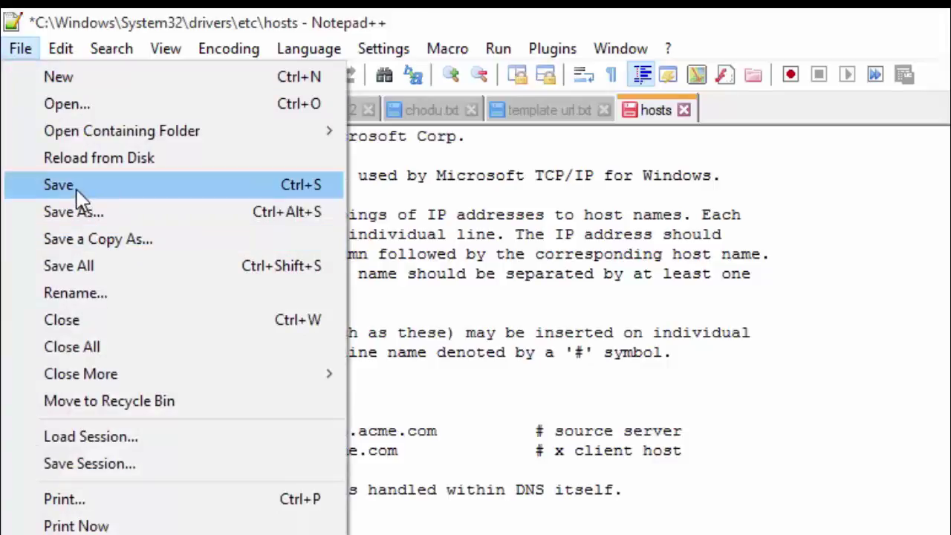
click(80, 199)
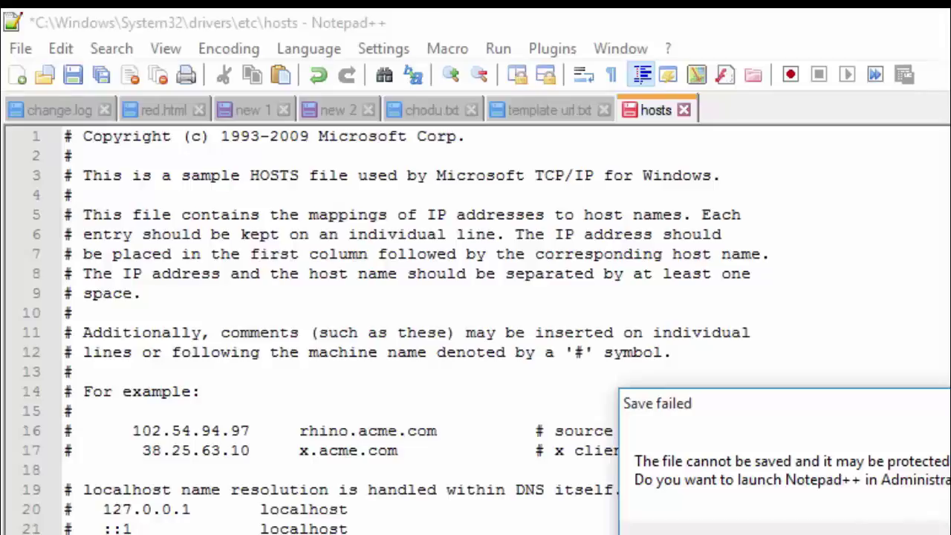
key(Escape)
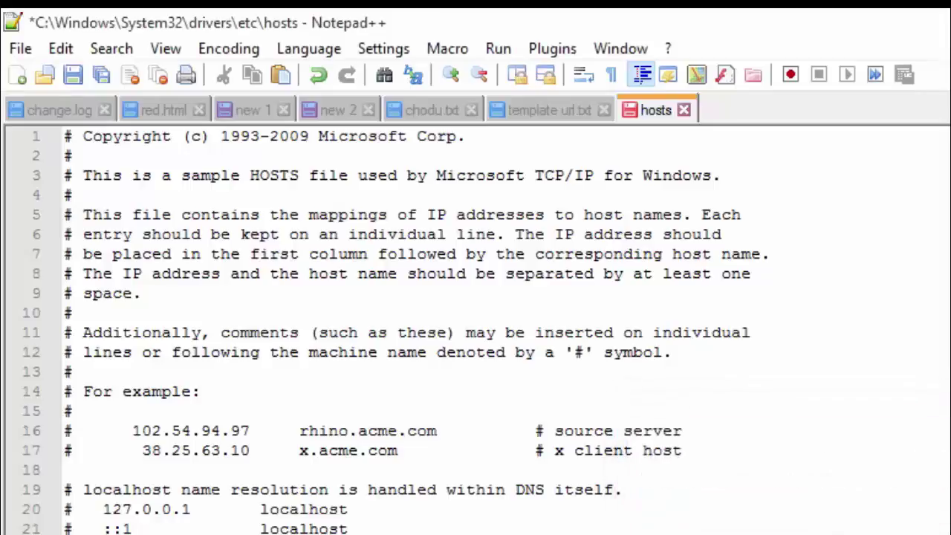
key(alt+Tab)
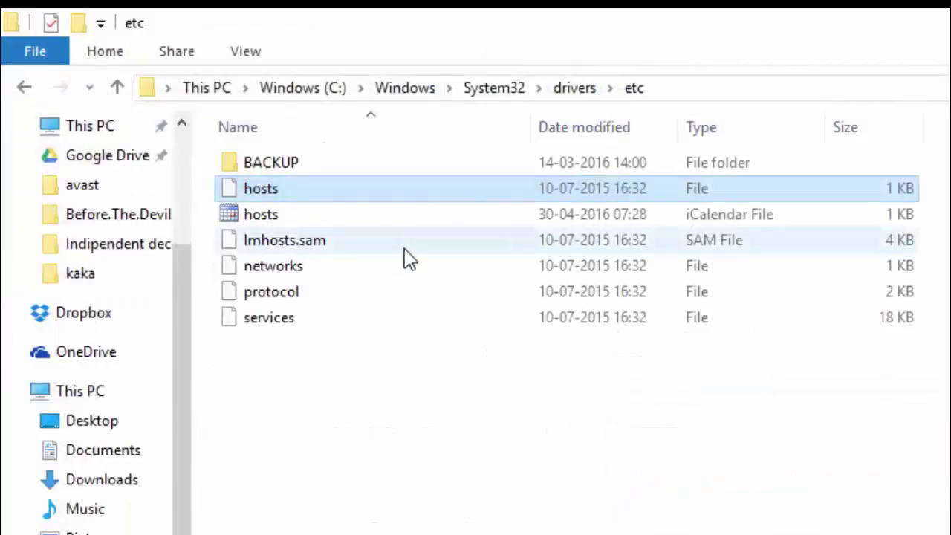
right_click(393, 191)
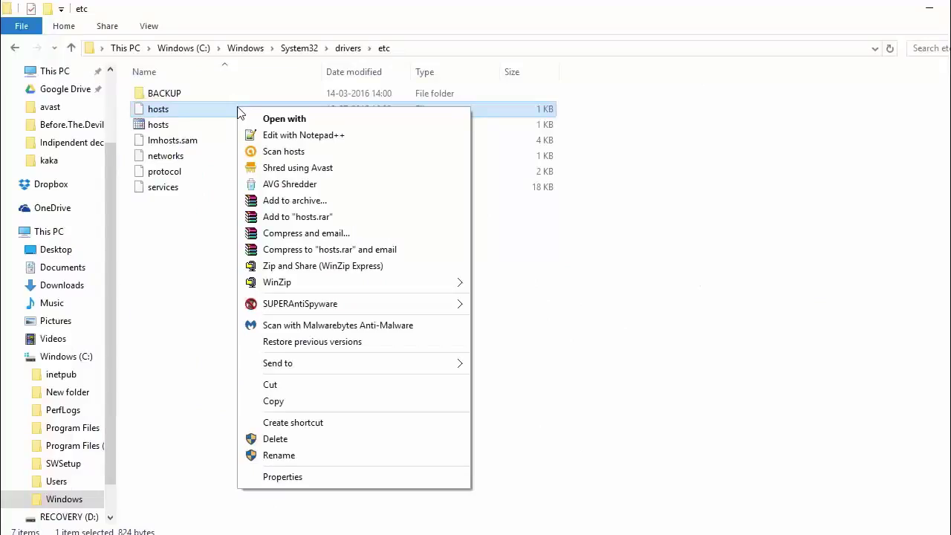
click(792, 424)
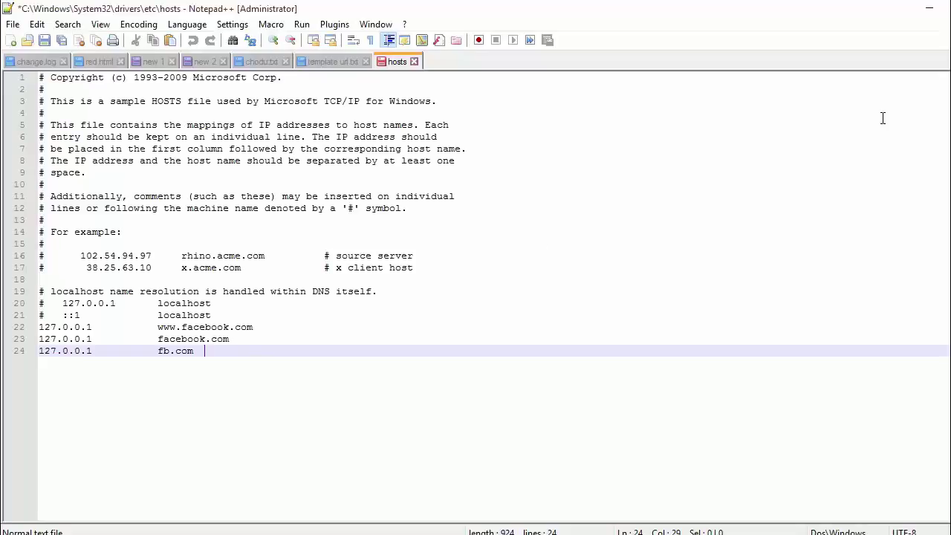
- Minimize the editor, run Command Prompt as administrator, and use it to open c:\windows\system32\drivers\etc\hosts in Notepad
click(939, 6)
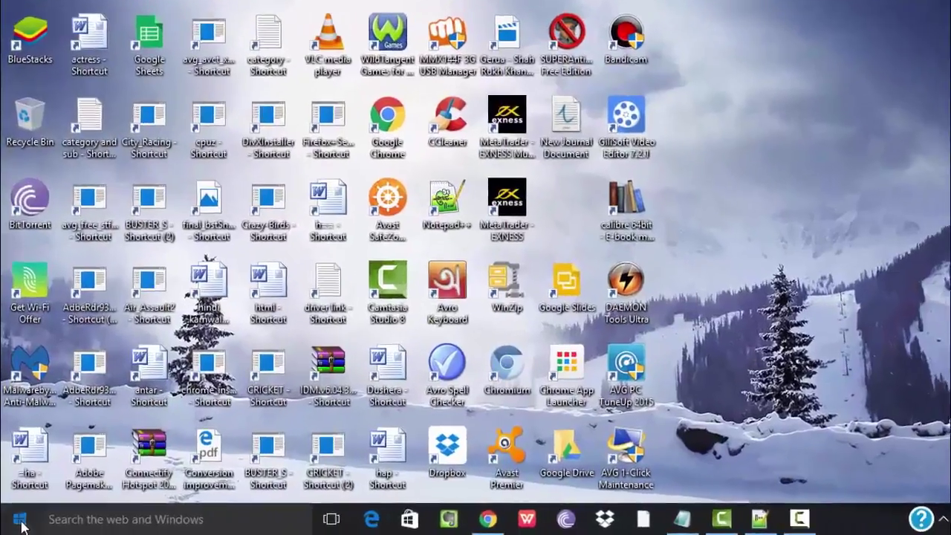
click(17, 520)
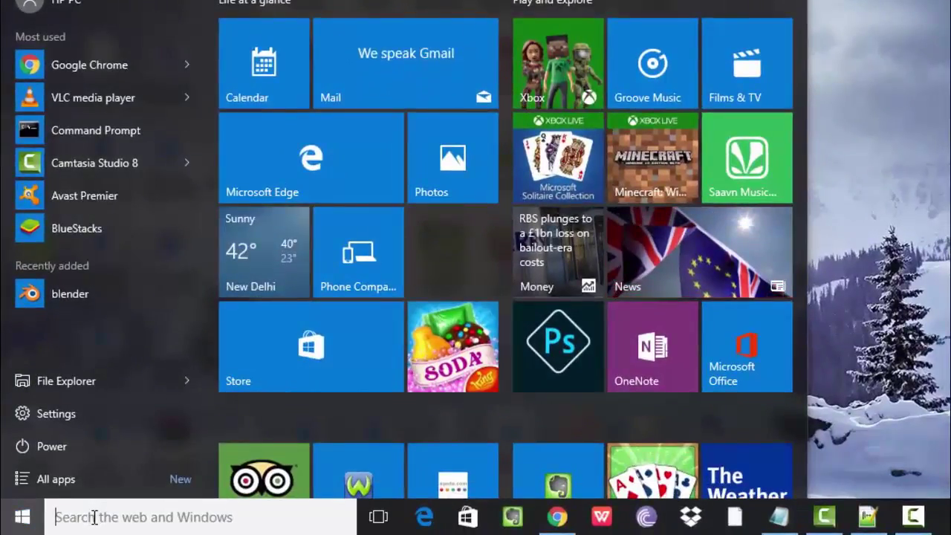
right_click(136, 132)
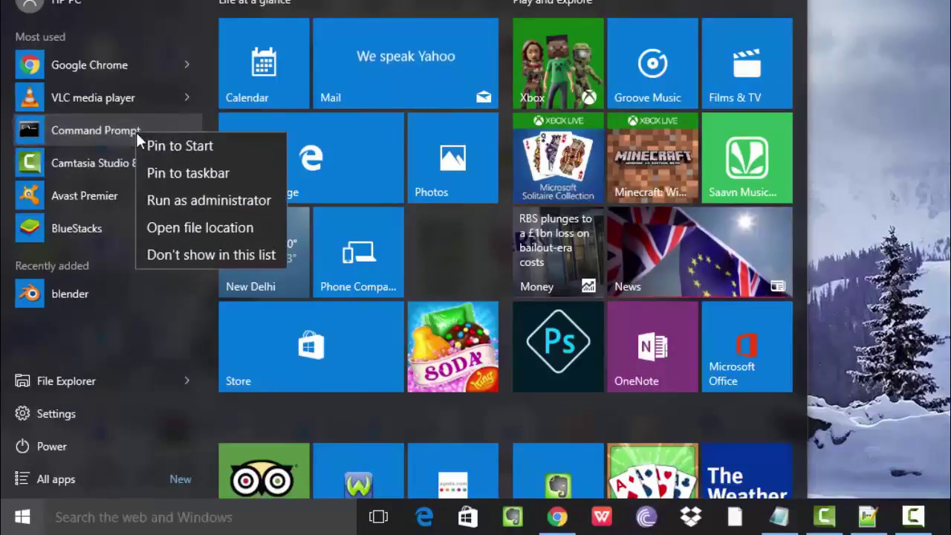
click(200, 201)
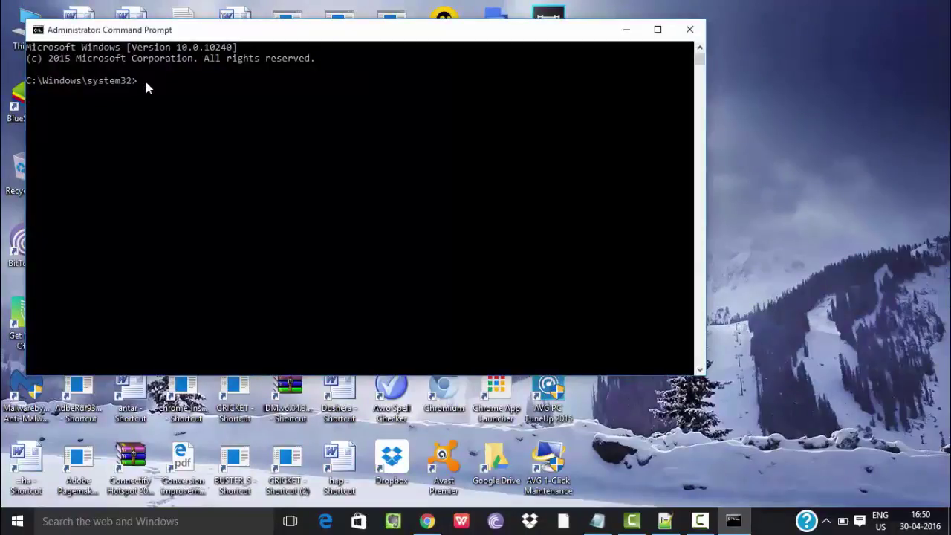
text(notepad c:\windows\system32\drivers\etc\hosts)
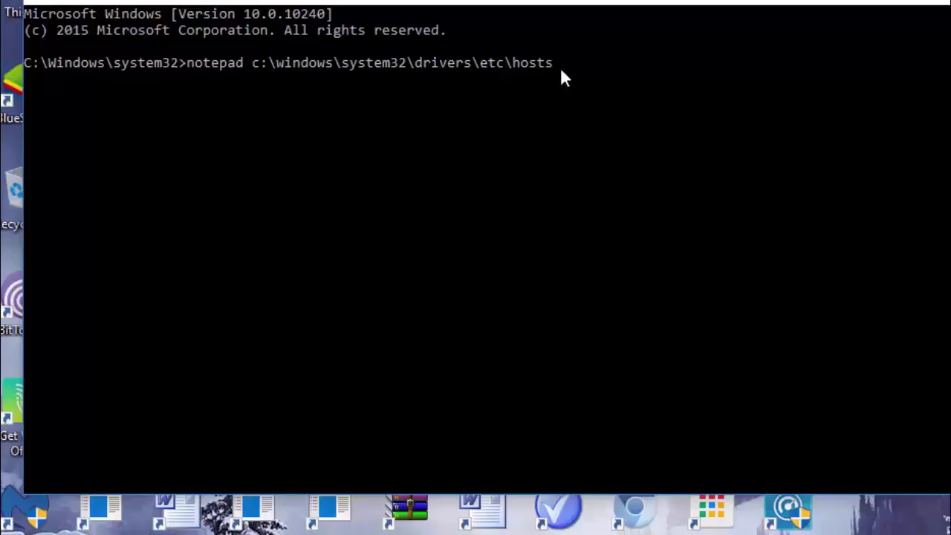
key(Return)
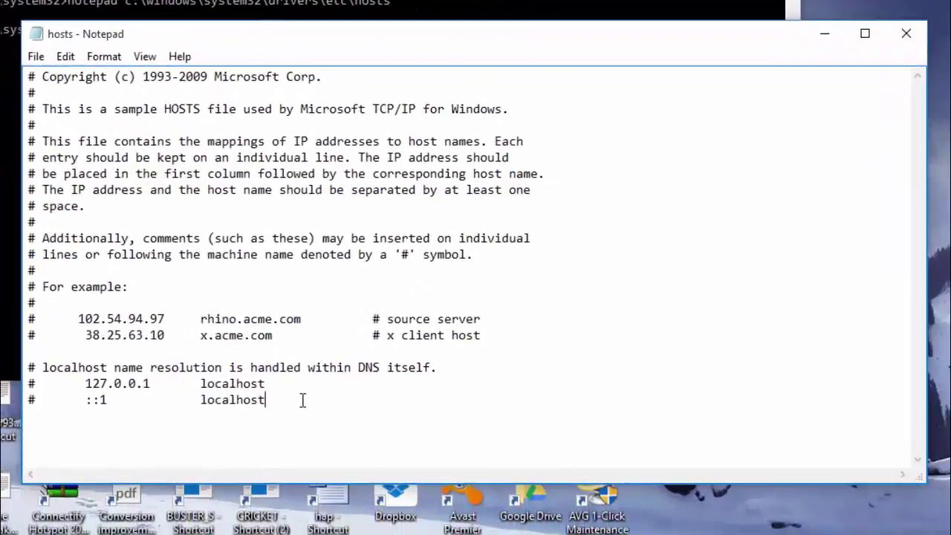
key(Return)
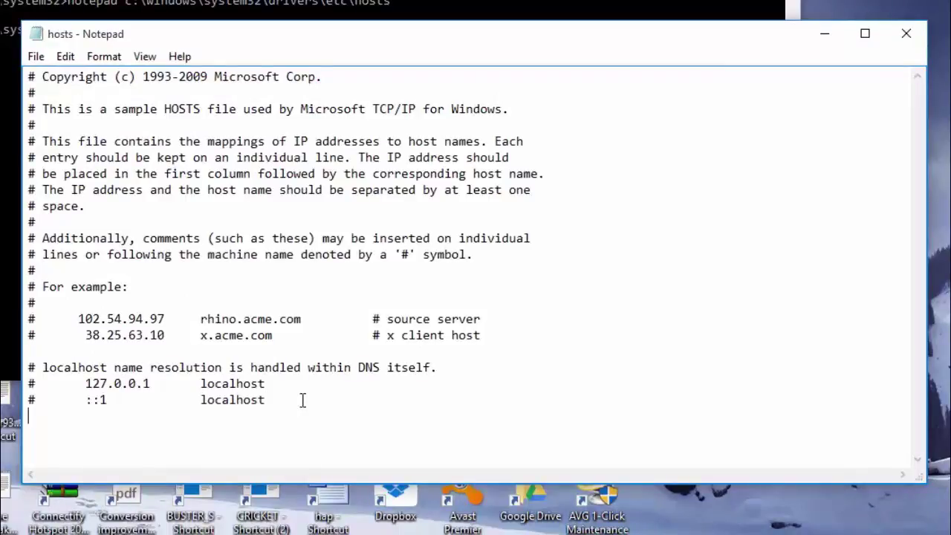
text(127.0.0.1)
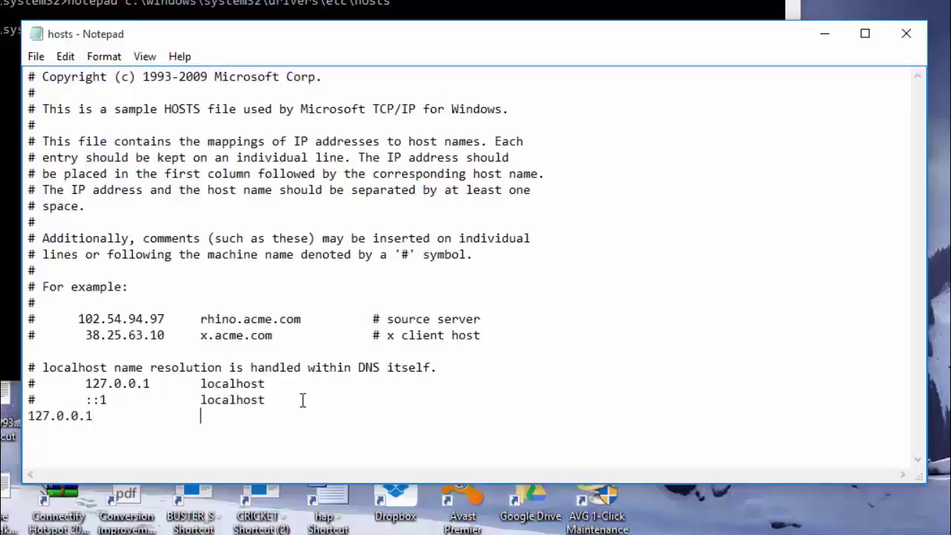
text(               facebook.com)
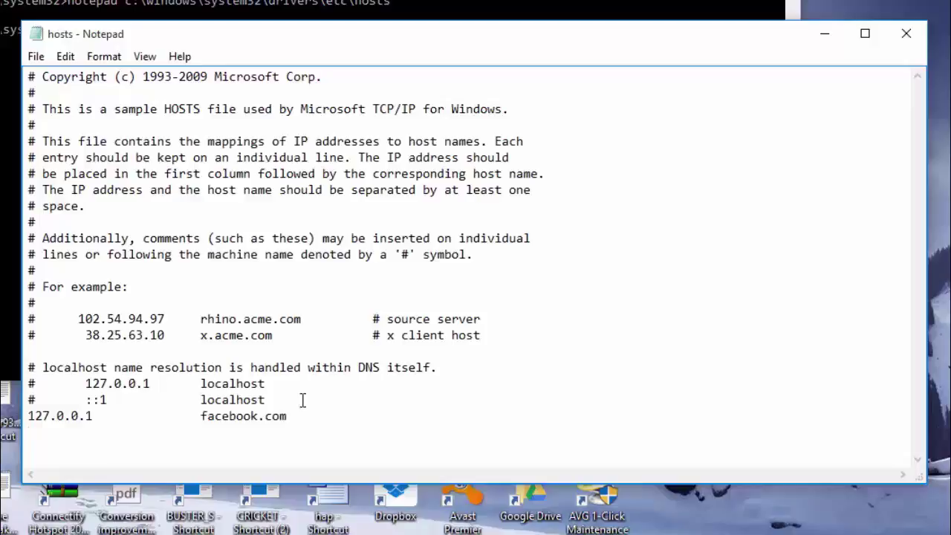
key(Return)
text(127.0.0.1               www.f)
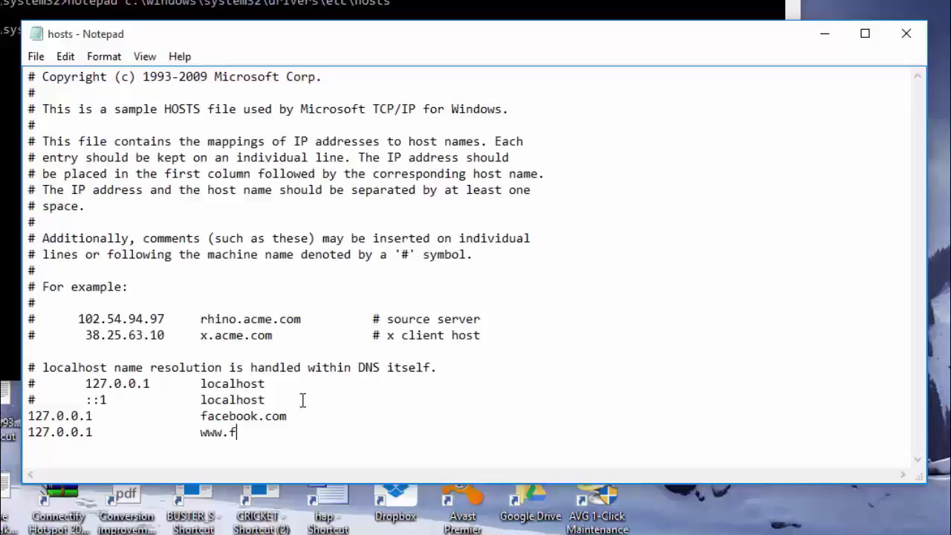
text(acebook.com)
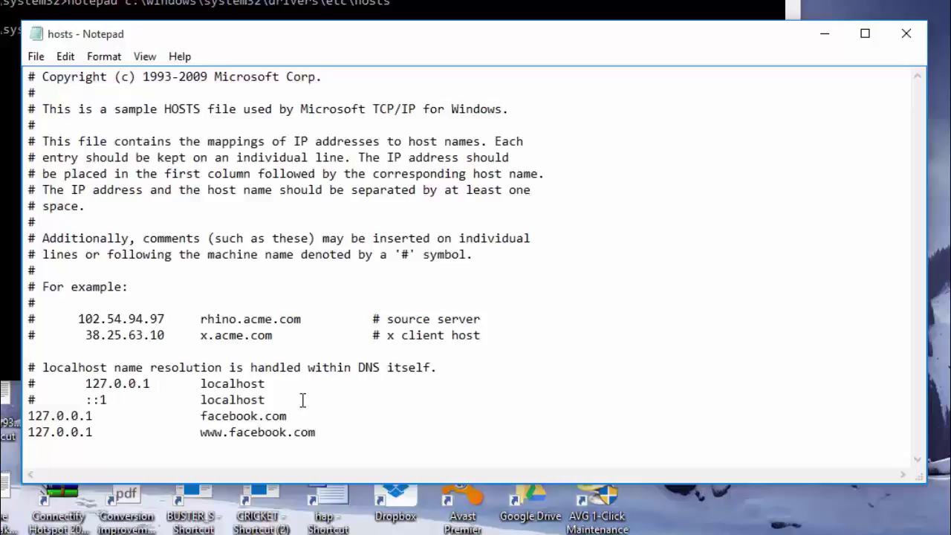
key(Return)
text(127)
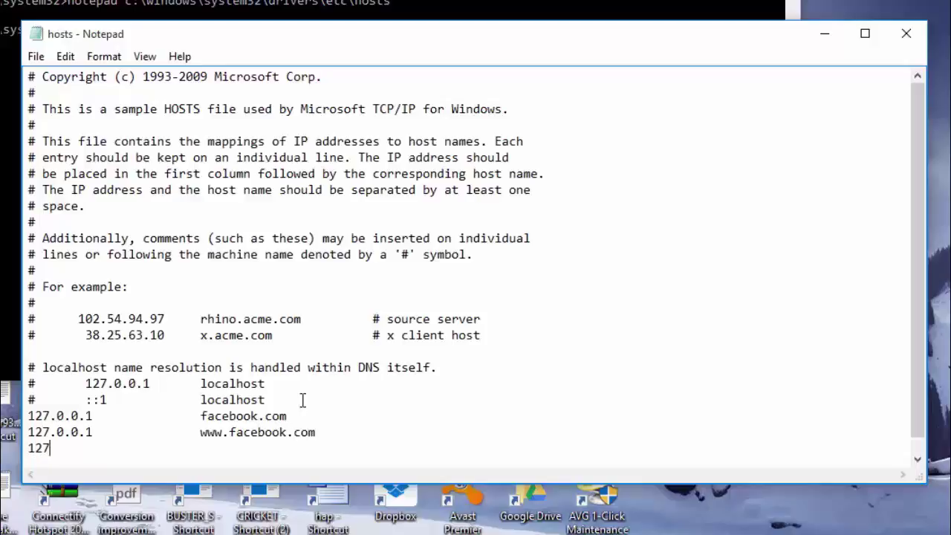
text(.0.0.1)
key(BackSpace)
key(BackSpace)
text(fb)
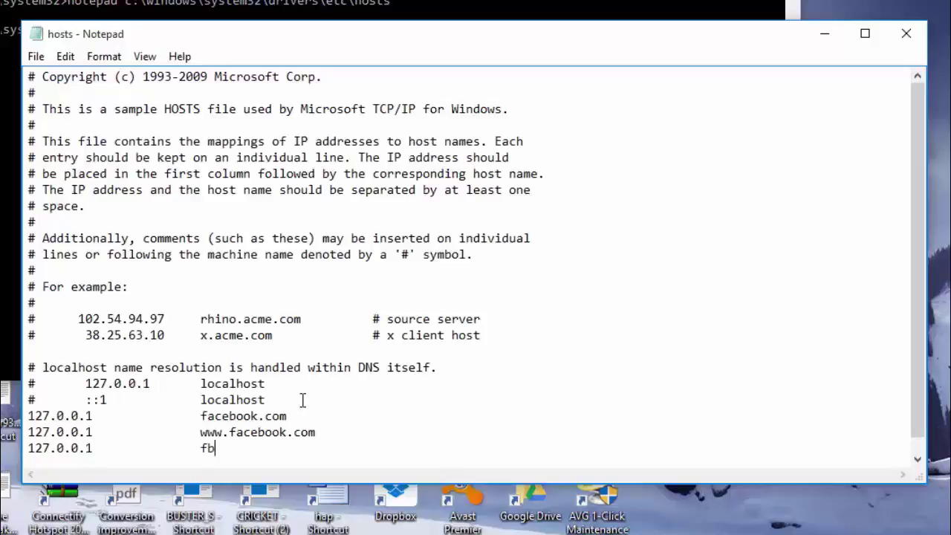
text(.com)
- Save the hosts file in place and minimize Notepad
click(36, 57)
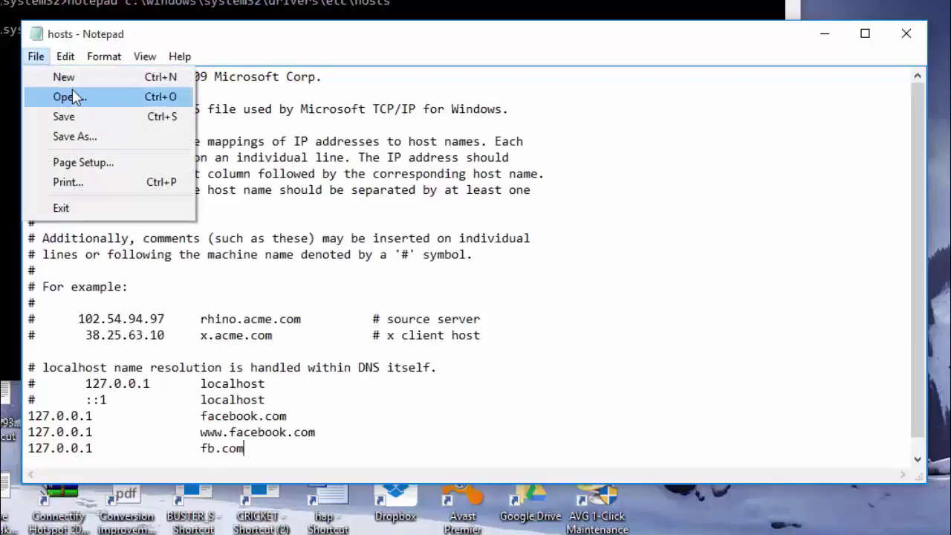
click(83, 123)
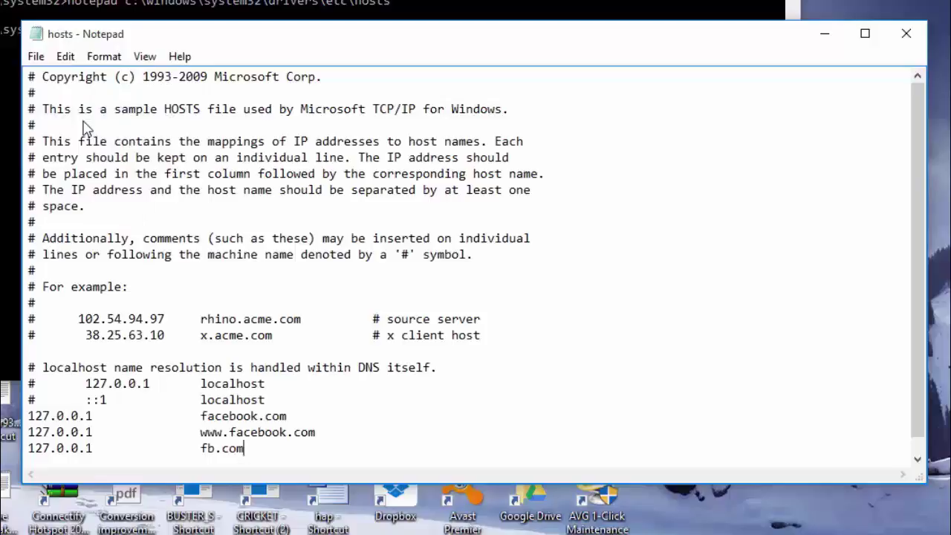
click(823, 34)
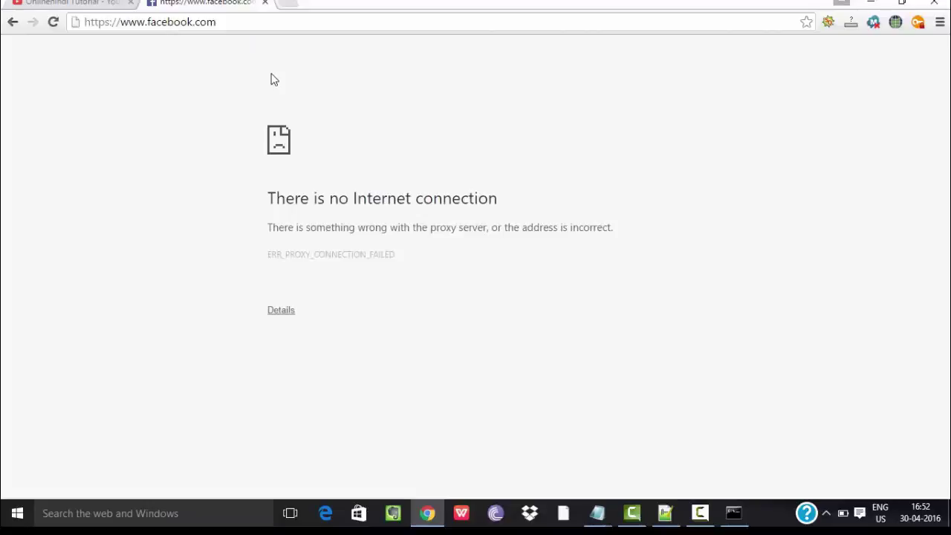
- Test the block by loading fb.com in a new browser tab, and close that tab
click(286, 4)
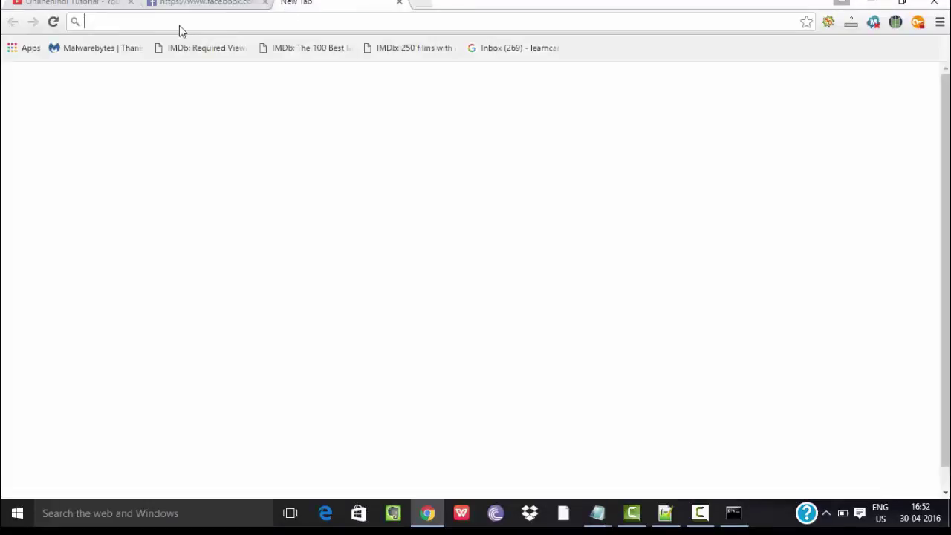
text(f)
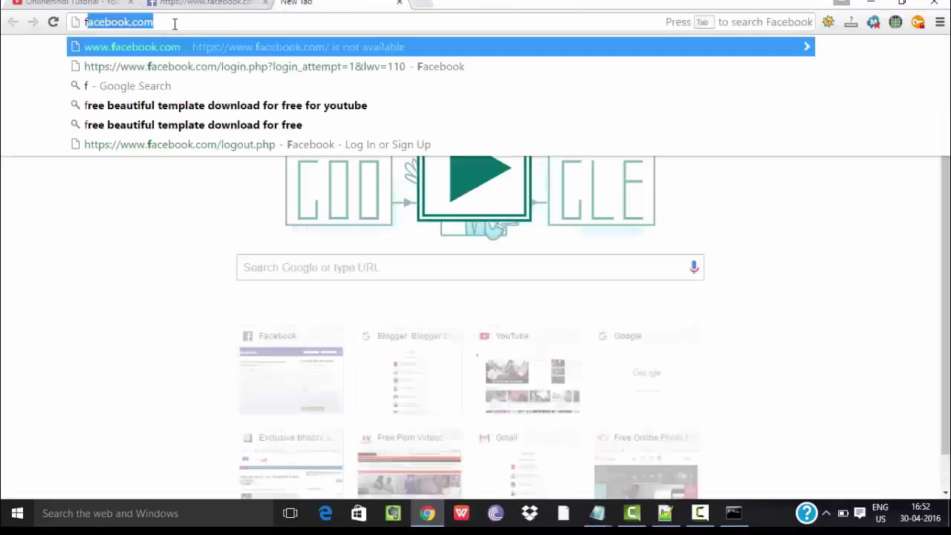
text(b.com)
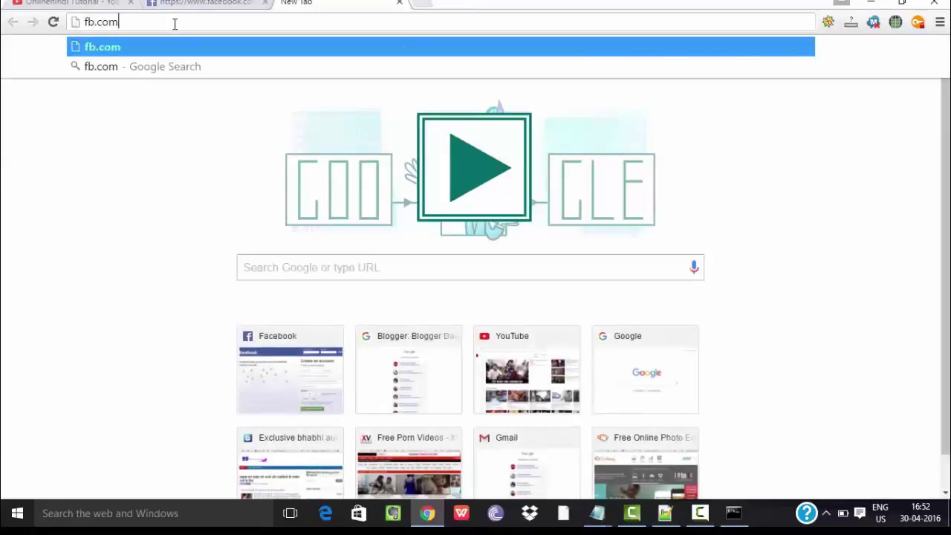
key(Return)
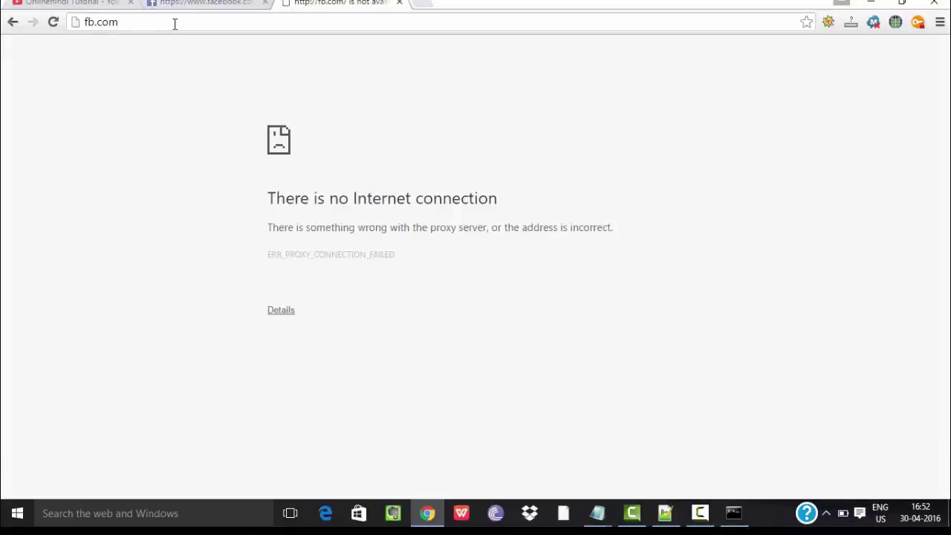
click(400, 4)
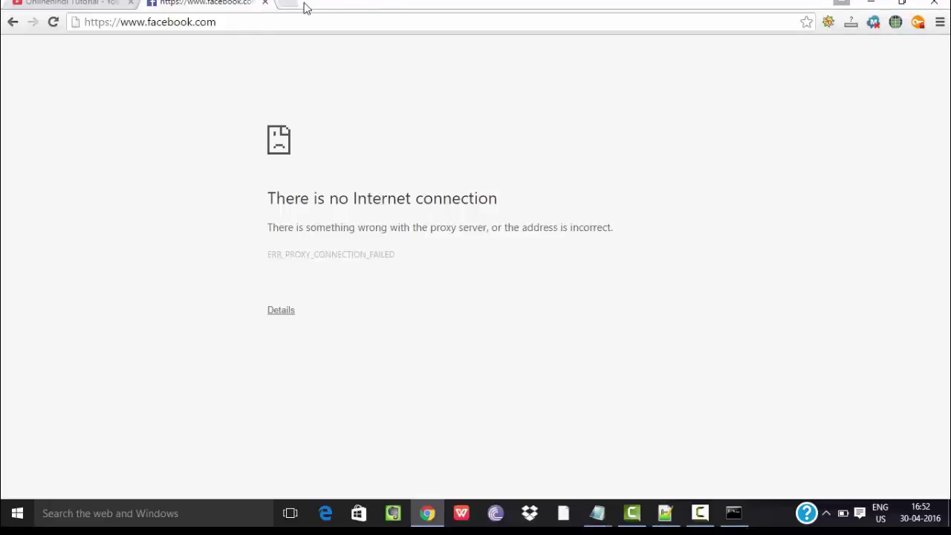
- Load google.com in a new tab, search for "how to remove blogger footer credit", and close that tab
click(279, 5)
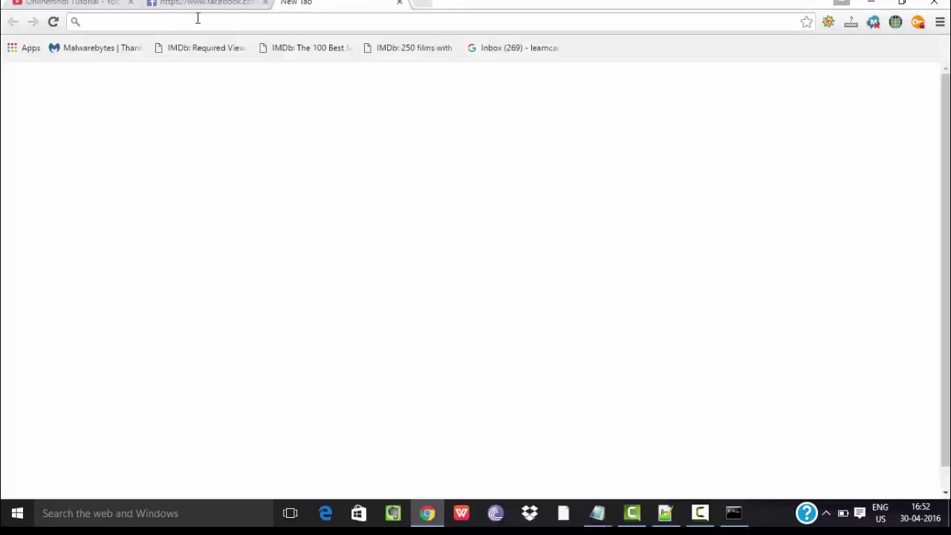
text(g)
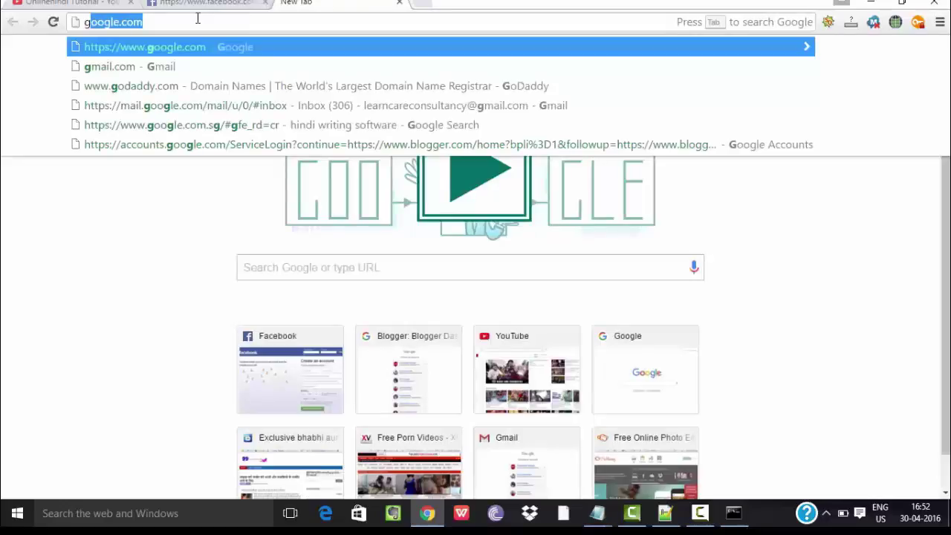
key(Return)
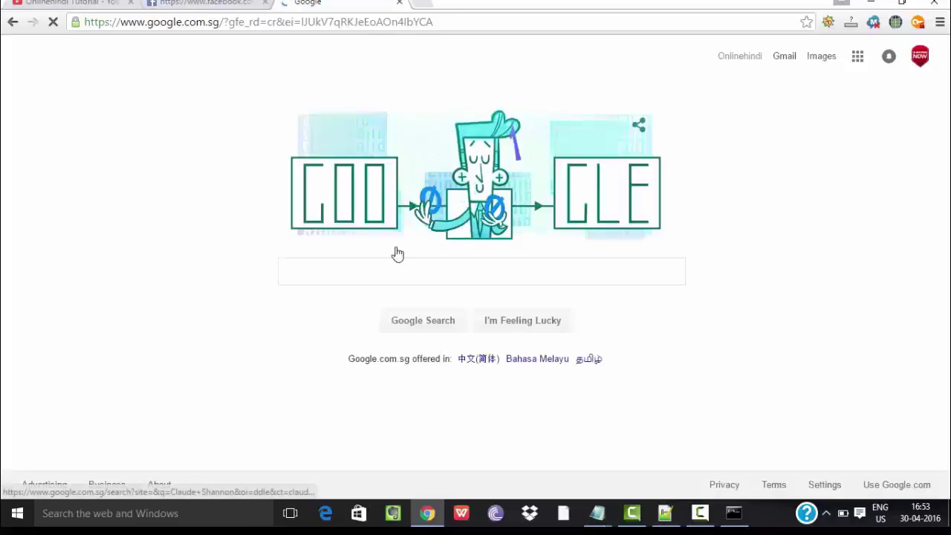
click(315, 268)
text(h)
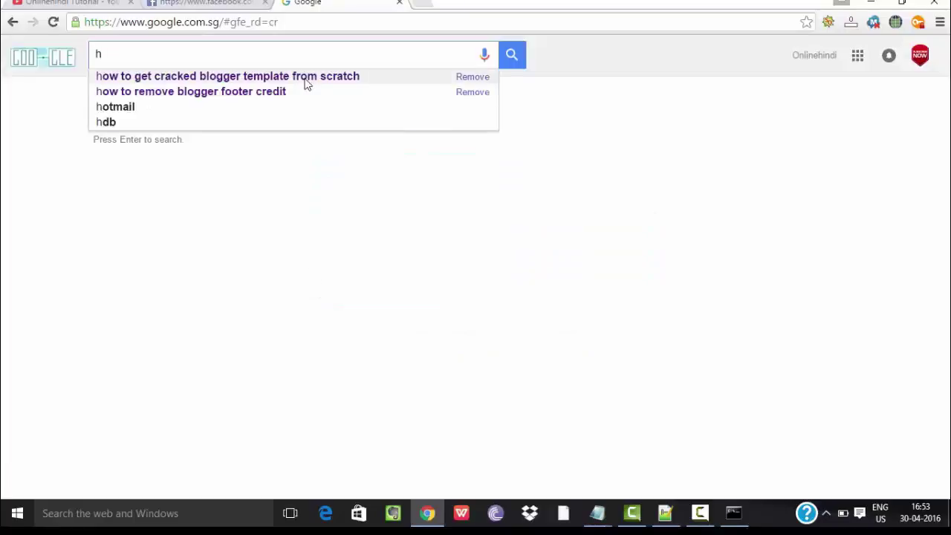
click(130, 92)
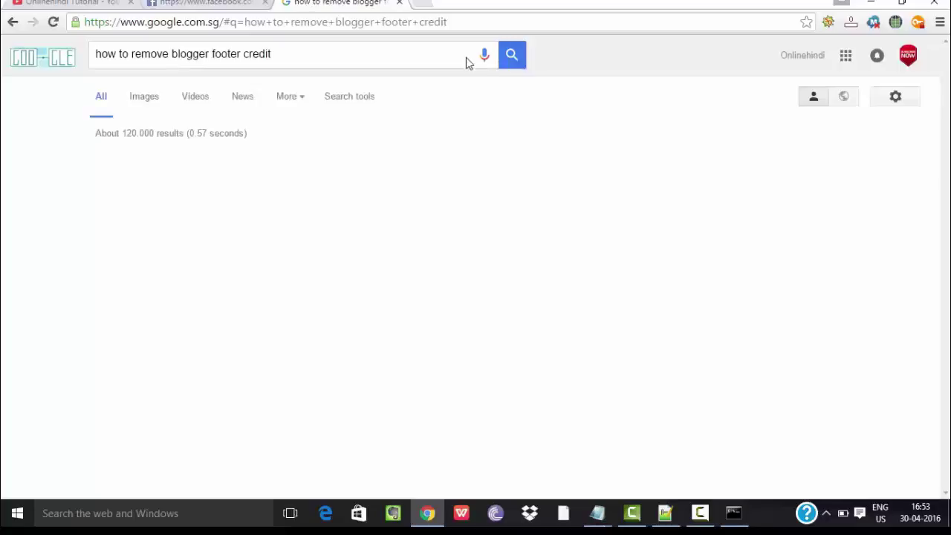
click(399, 4)
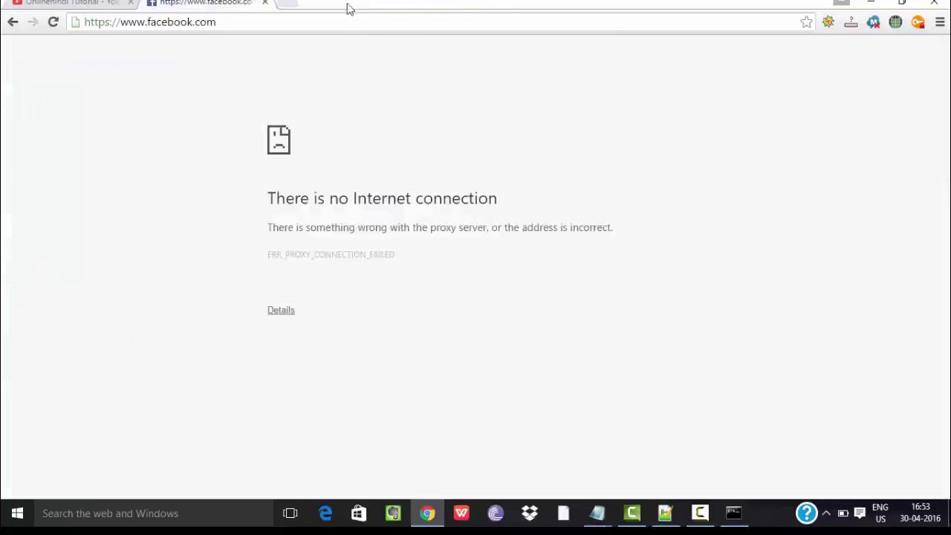
click(287, 6)
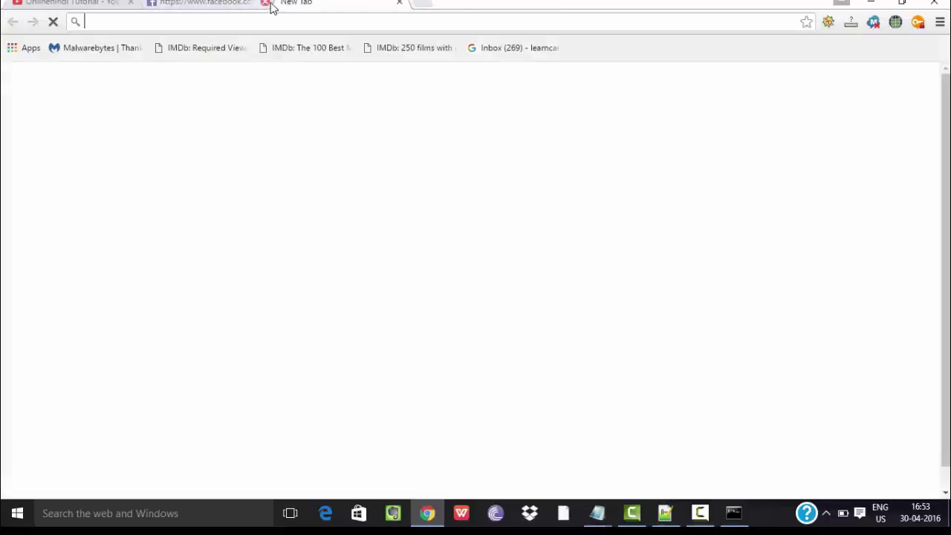
click(870, 2)
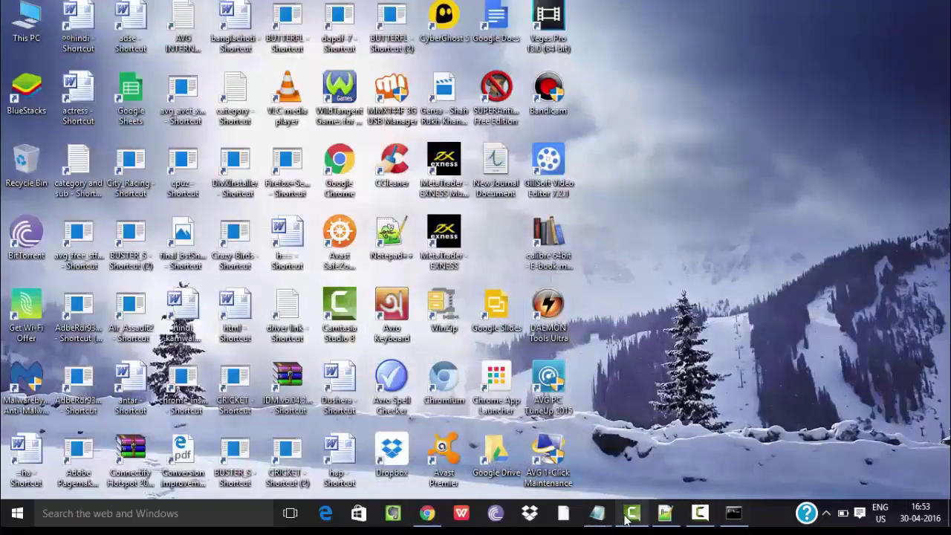
mouse_move(650, 483)
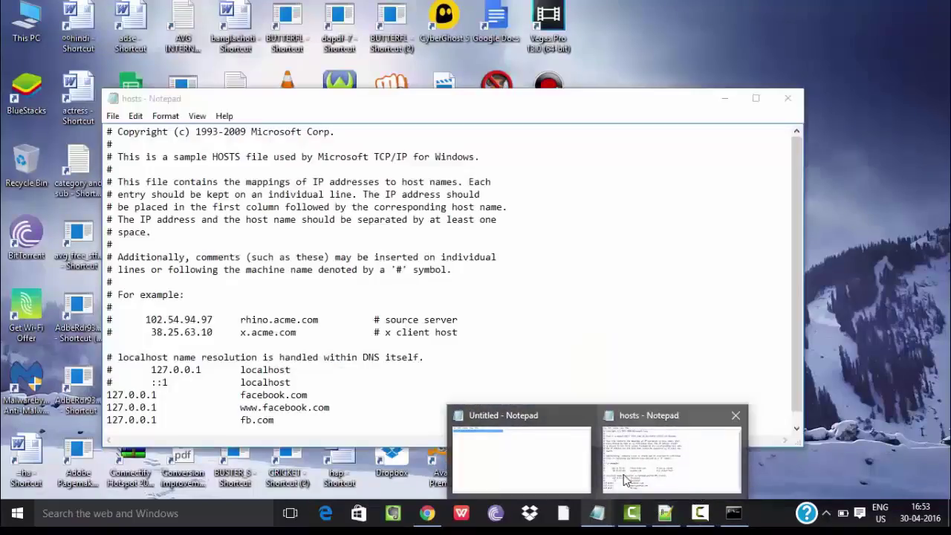
click(669, 453)
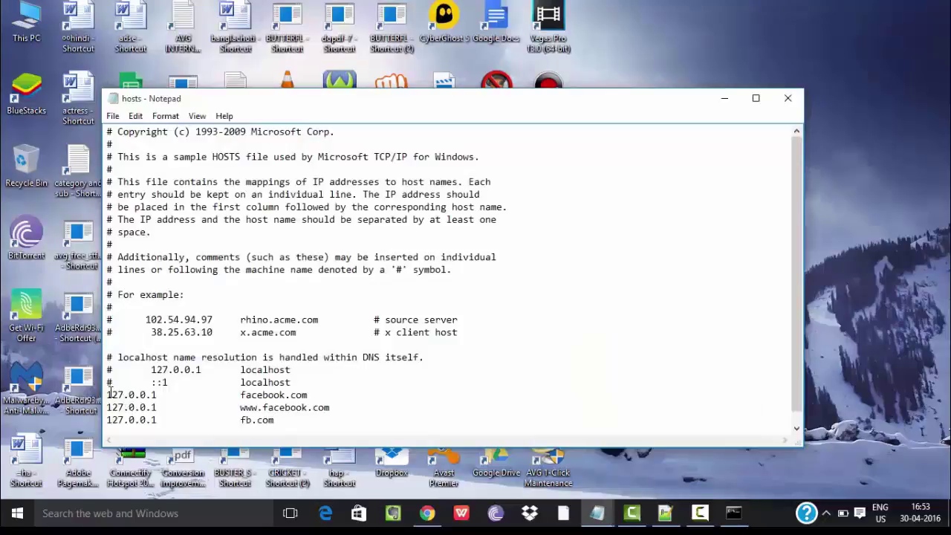
drag(108, 394, 311, 428)
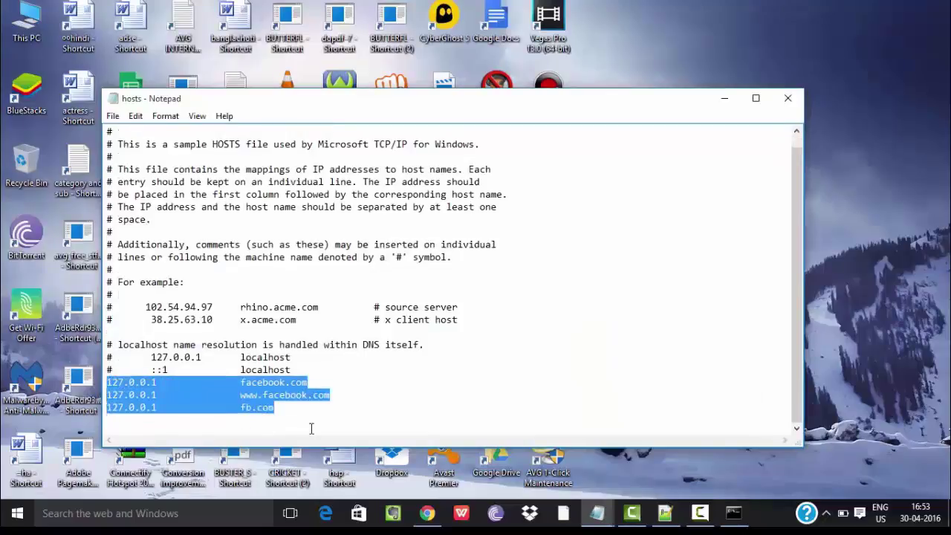
key(Delete)
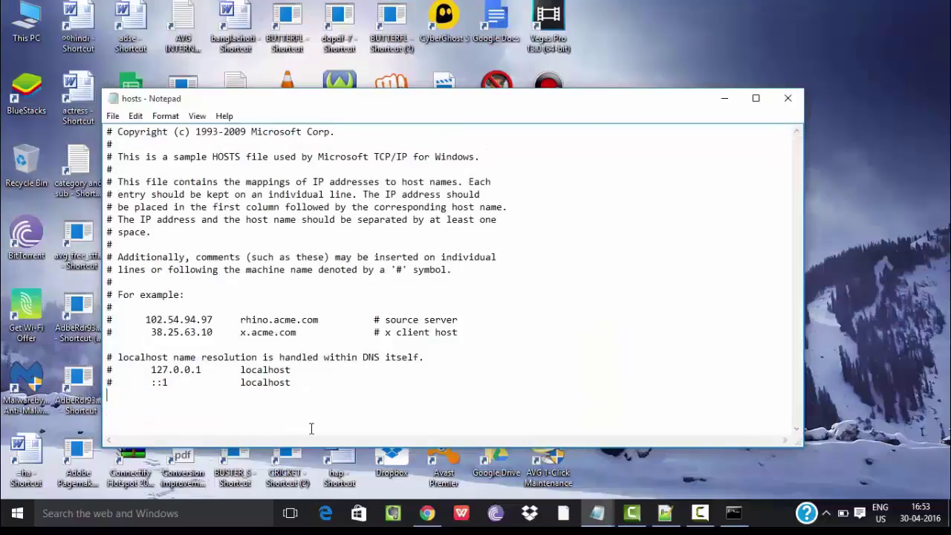
- Save the hosts file in place and close its Notepad window
click(112, 116)
click(151, 169)
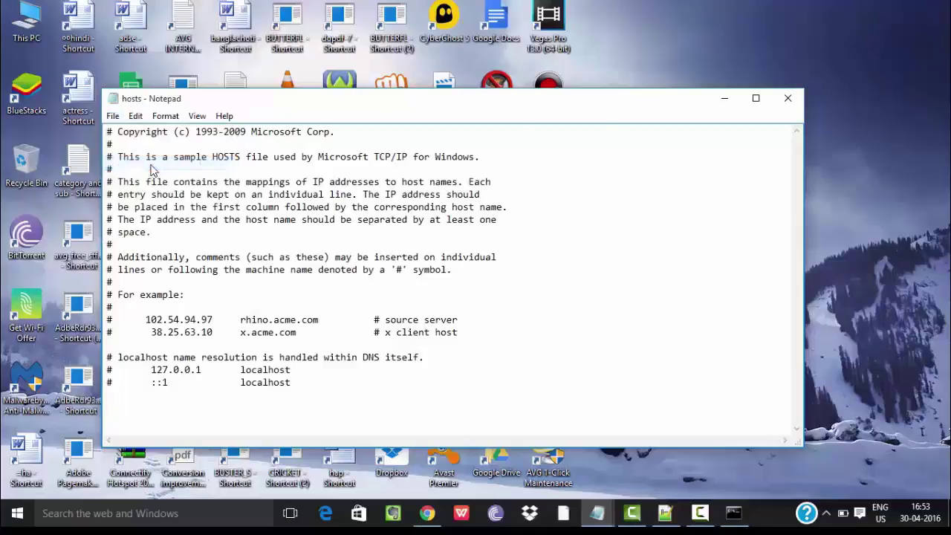
click(787, 107)
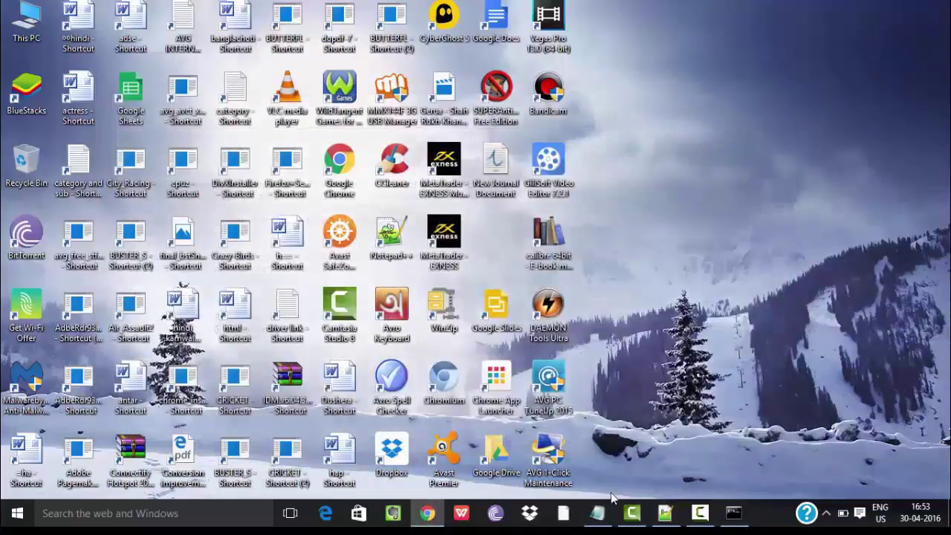
- Switch back to Chrome and show the Onlinehindi Tutorial channel page on YouTube
mouse_move(597, 513)
mouse_move(599, 466)
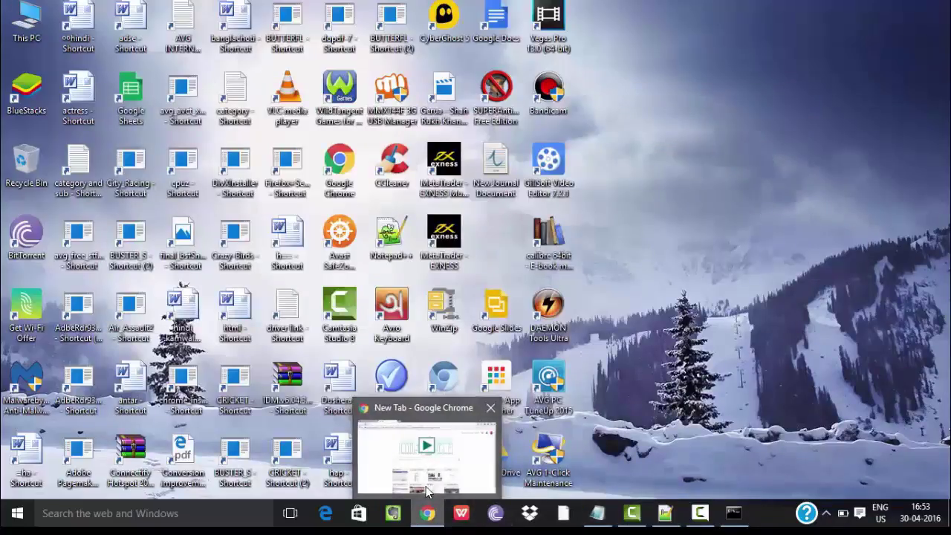
click(428, 457)
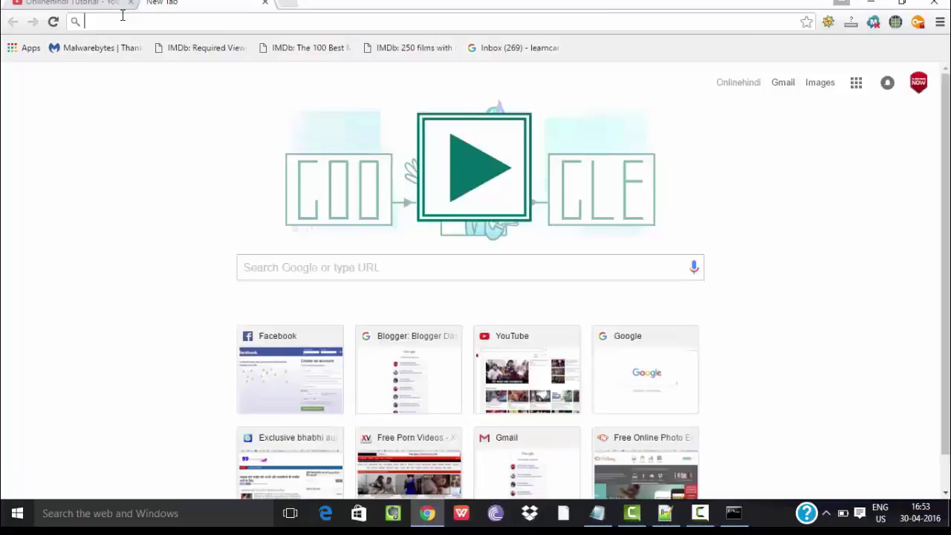
click(101, 3)
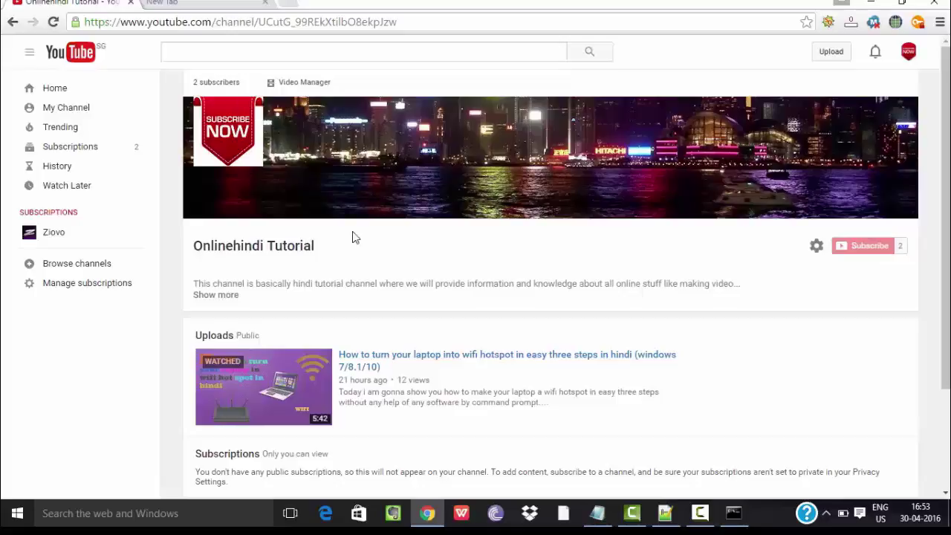
click(209, 2)
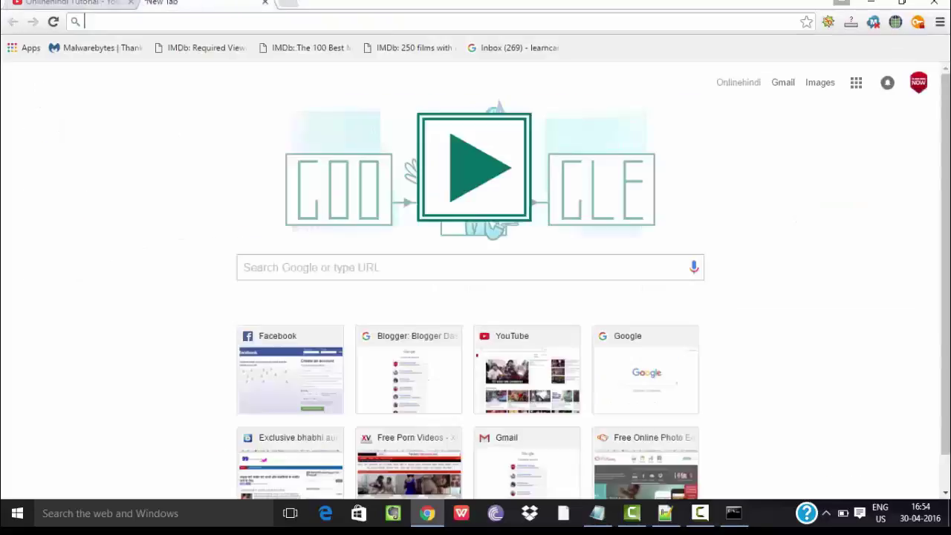
click(55, 3)
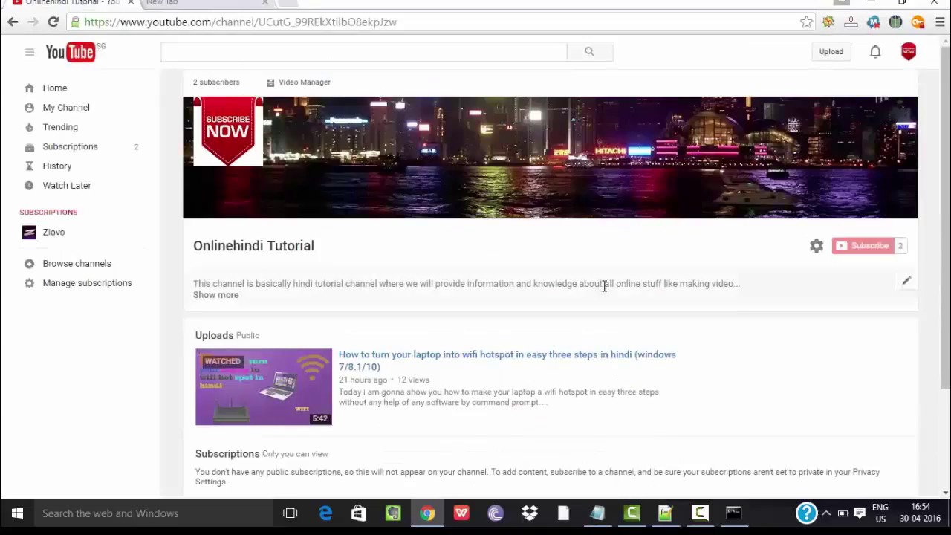